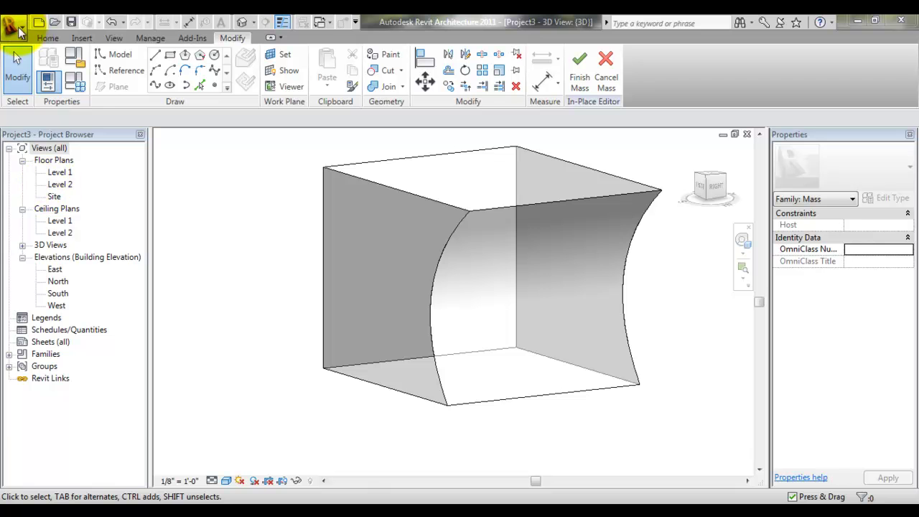
- Create a new family from Curtain Panel Pattern Based.rft and open its Level 1 floor plan
{"action": "left_click", "coordinate": [14, 27]}
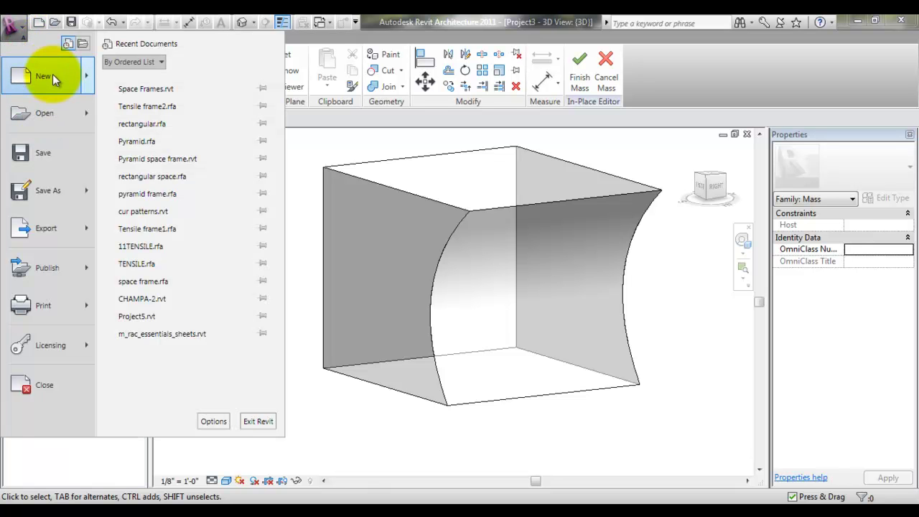
{"action": "mouse_move", "coordinate": [48, 76]}
{"action": "left_click", "coordinate": [135, 124]}
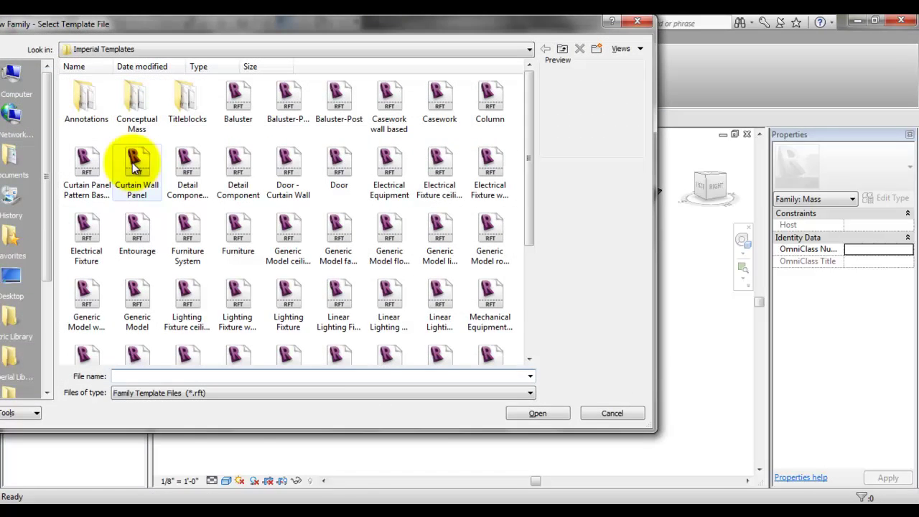
{"action": "left_click", "coordinate": [85, 171]}
{"action": "left_click", "coordinate": [555, 418]}
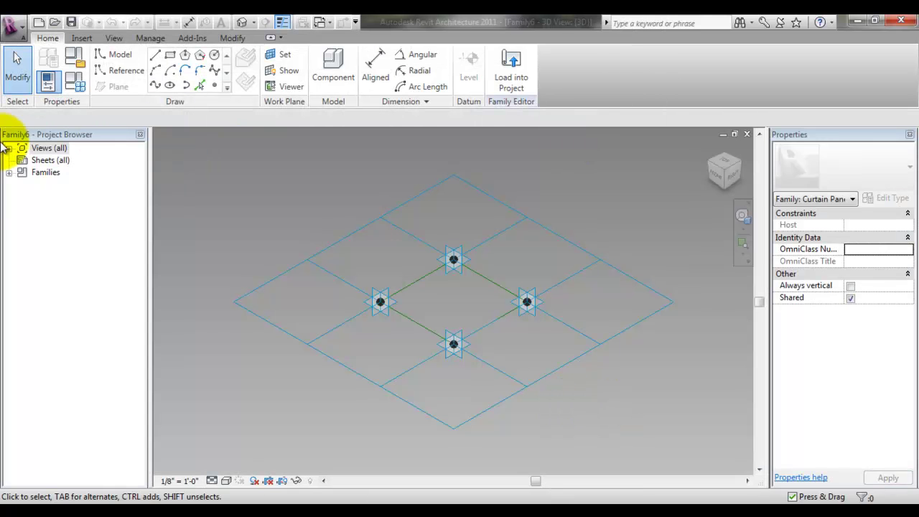
{"action": "left_click", "coordinate": [10, 148]}
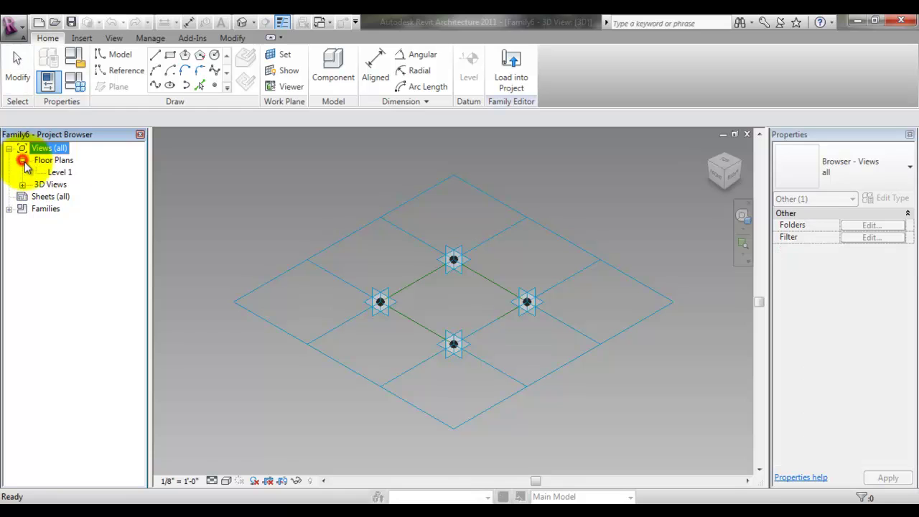
{"action": "double_click", "coordinate": [59, 173]}
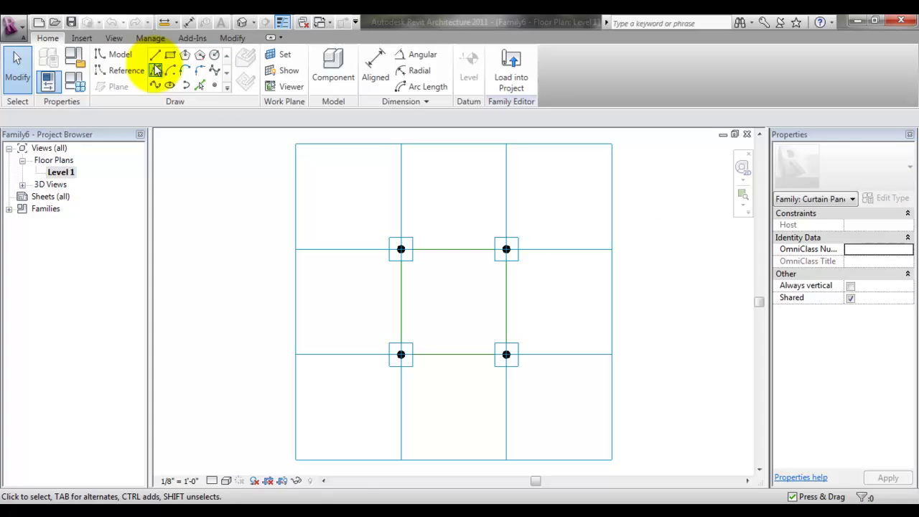
- Draw two diagonal reference lines between opposite corner adaptive points, crossing at the midpoint
{"action": "left_click", "coordinate": [127, 70]}
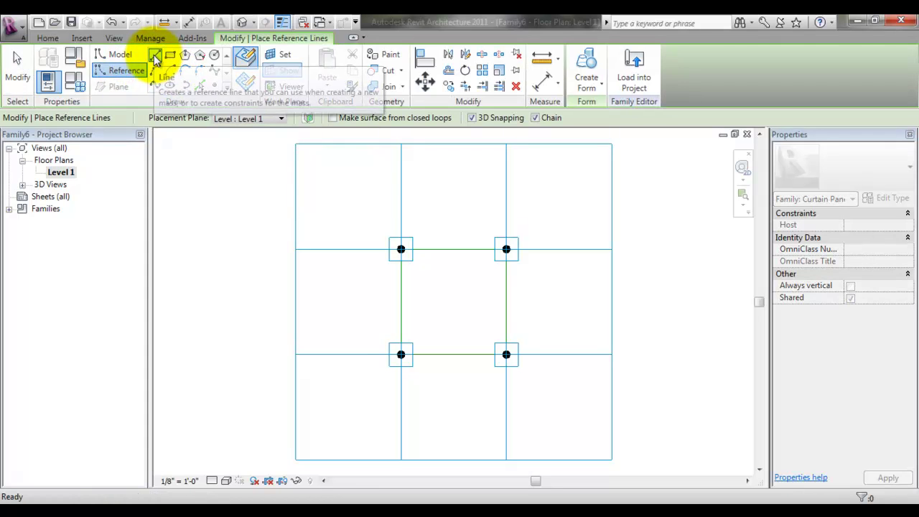
{"action": "left_click", "coordinate": [154, 58]}
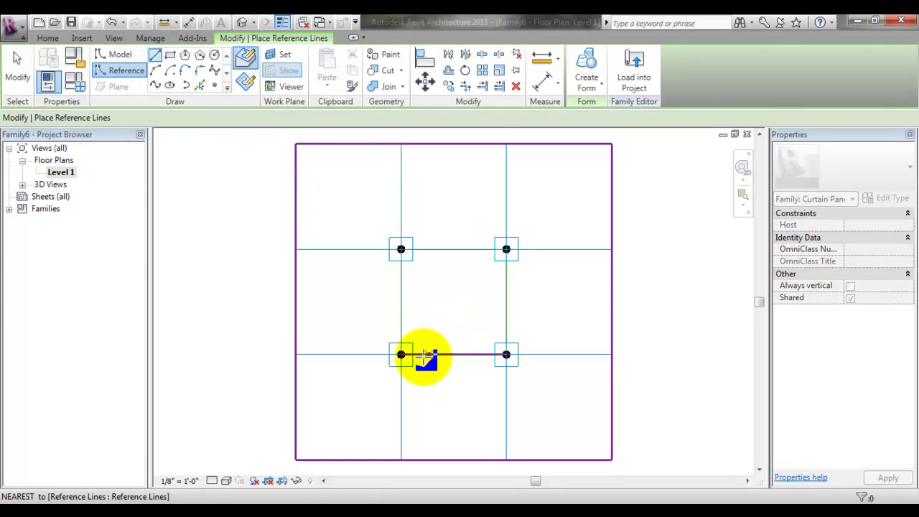
{"action": "left_click", "coordinate": [400, 355]}
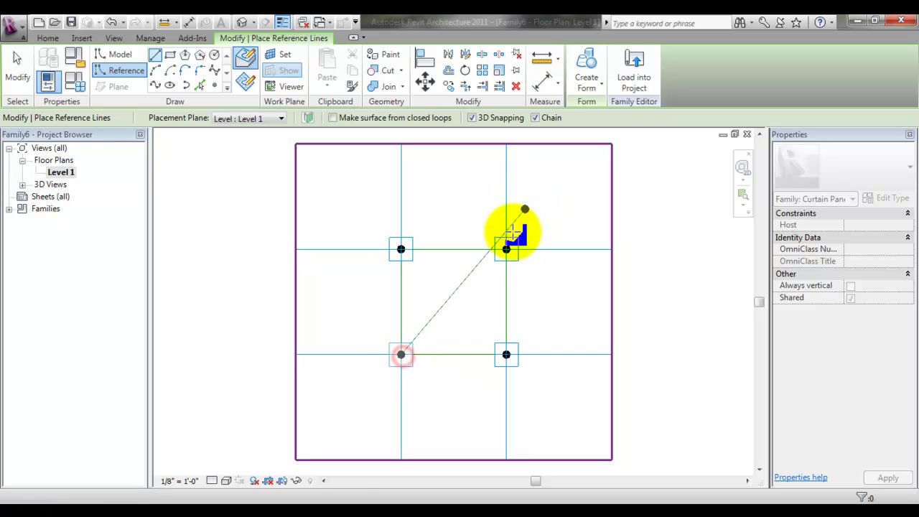
{"action": "left_click", "coordinate": [506, 249]}
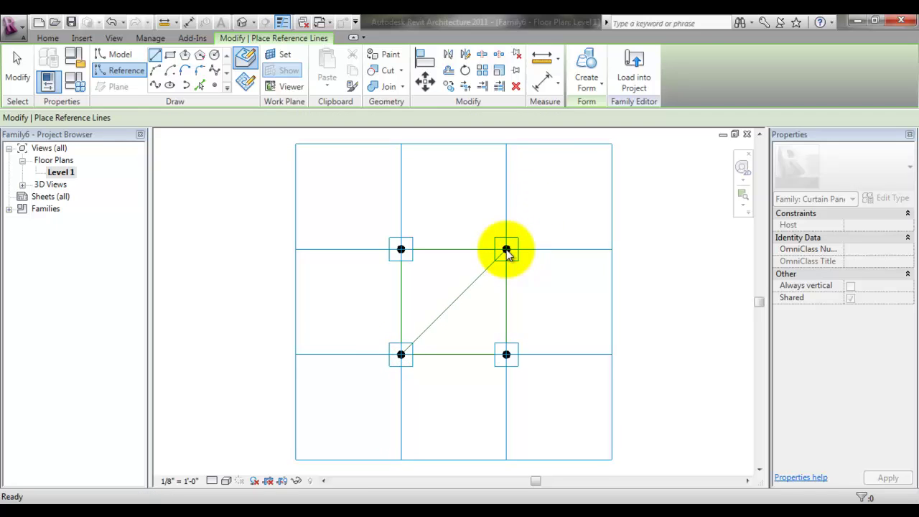
{"action": "left_click", "coordinate": [400, 249]}
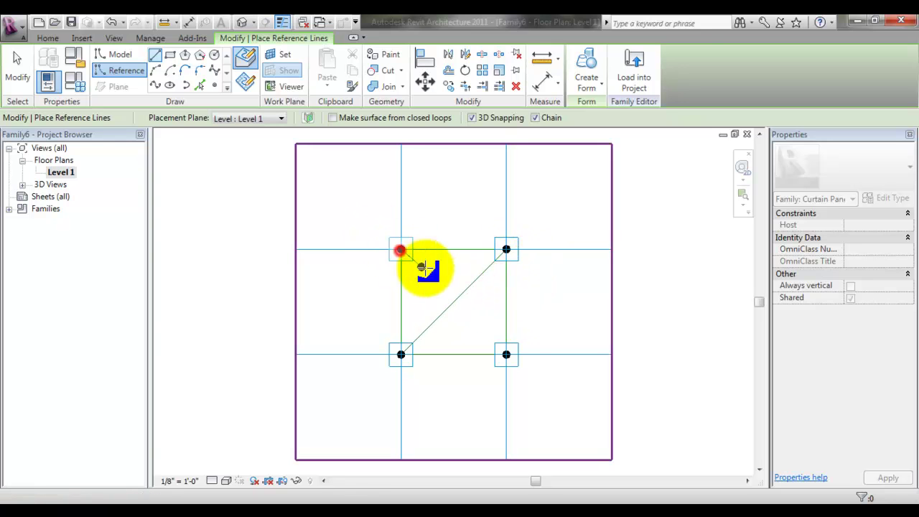
{"action": "left_click", "coordinate": [454, 302]}
{"action": "left_click", "coordinate": [506, 354]}
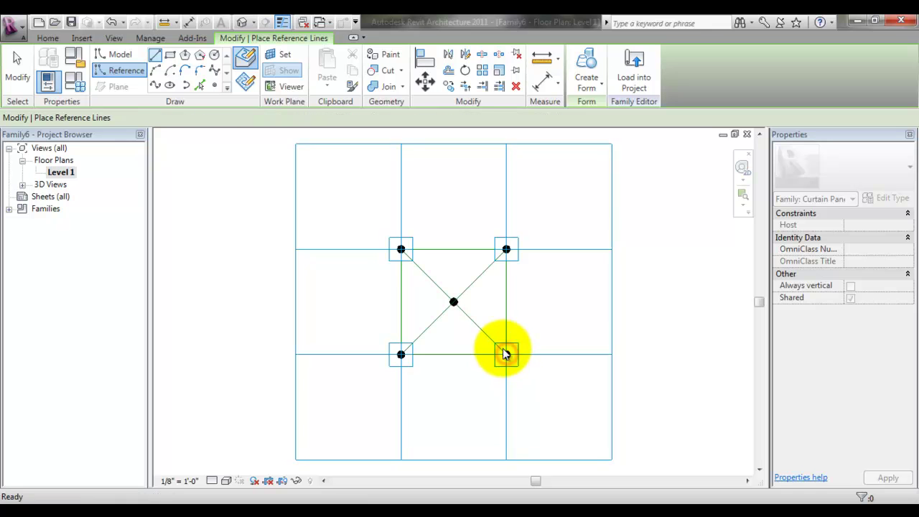
- Copy the upper-left adaptive point to the midpoints of both halves of its diagonal, then select that diagonal
{"action": "key", "text": "Escape"}
{"action": "key", "text": "Escape"}
{"action": "left_click", "coordinate": [401, 248]}
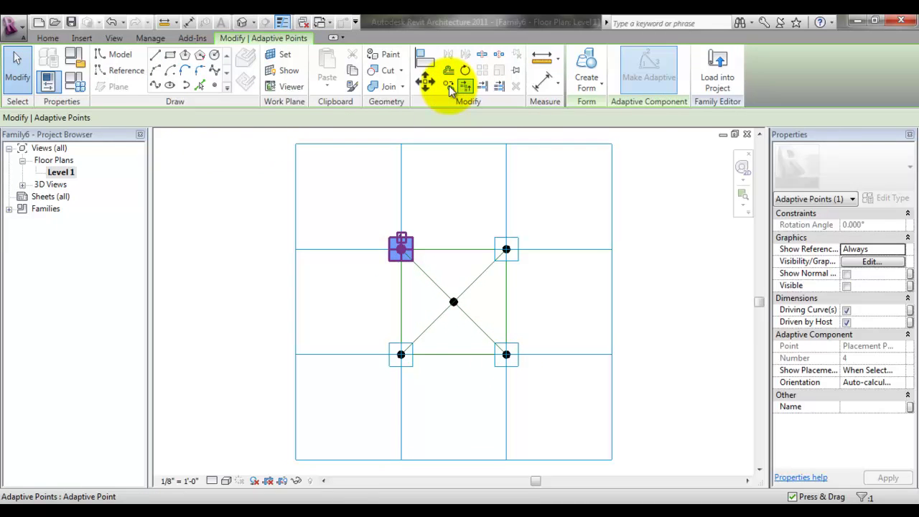
{"action": "left_click", "coordinate": [448, 86]}
{"action": "left_click", "coordinate": [400, 249]}
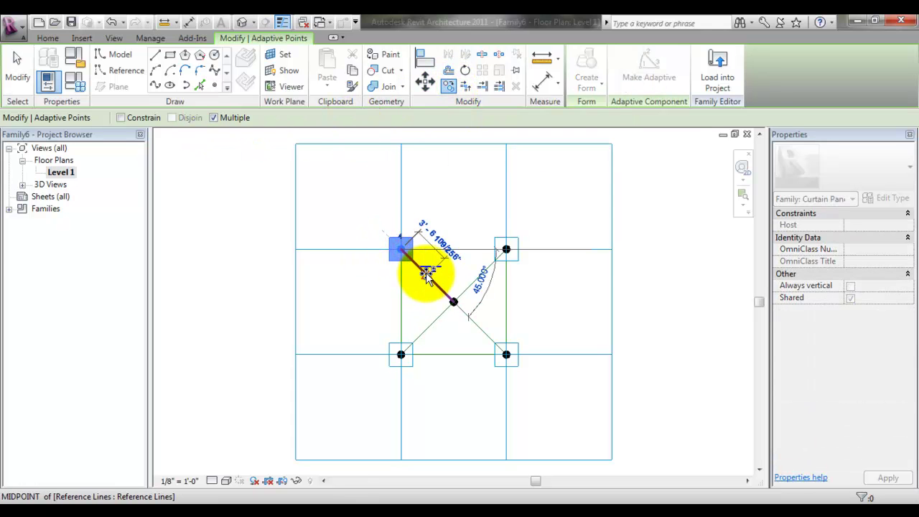
{"action": "left_click", "coordinate": [453, 302]}
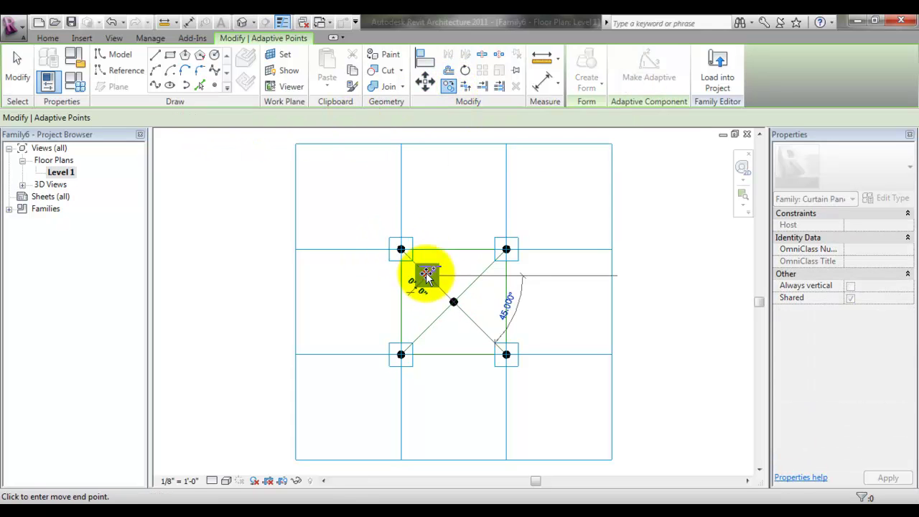
{"action": "left_click", "coordinate": [480, 328]}
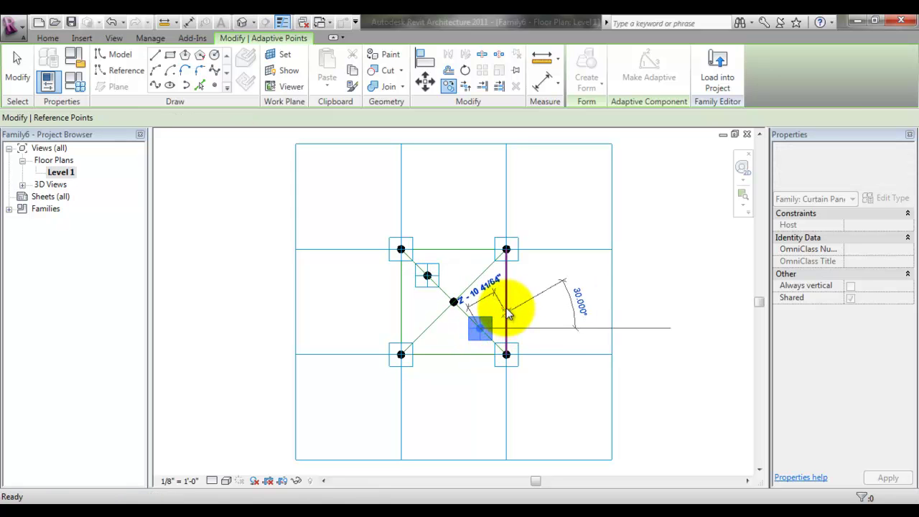
{"action": "key", "text": "Escape"}
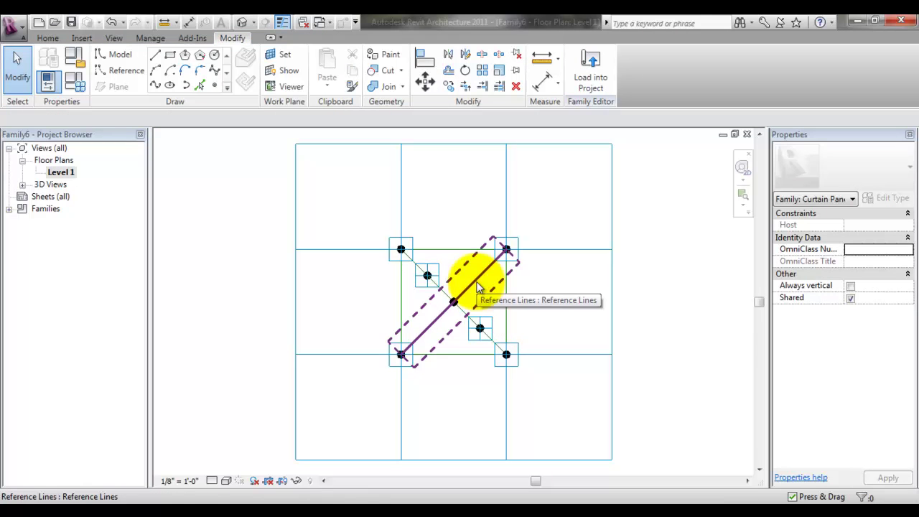
{"action": "left_click", "coordinate": [440, 289]}
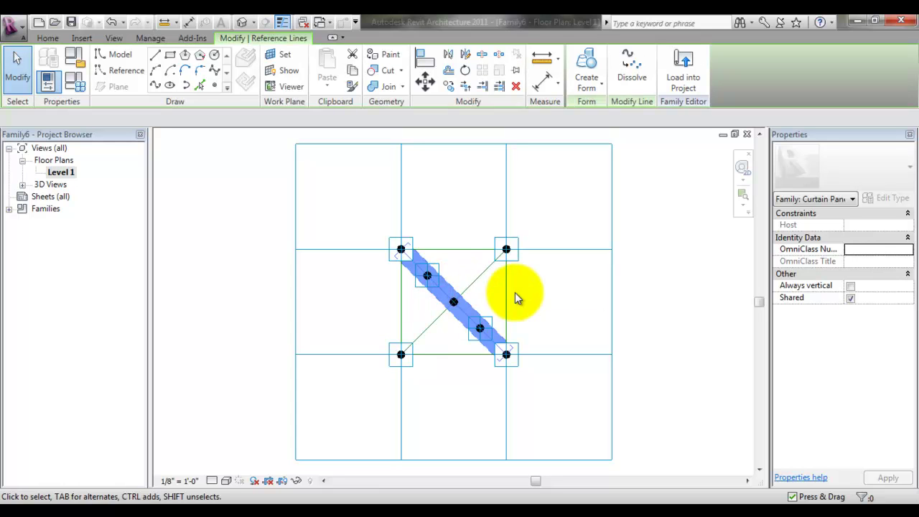
- Delete the diagonal and chain reference lines from lower-left through both new points to upper-right
{"action": "key", "text": "Delete"}
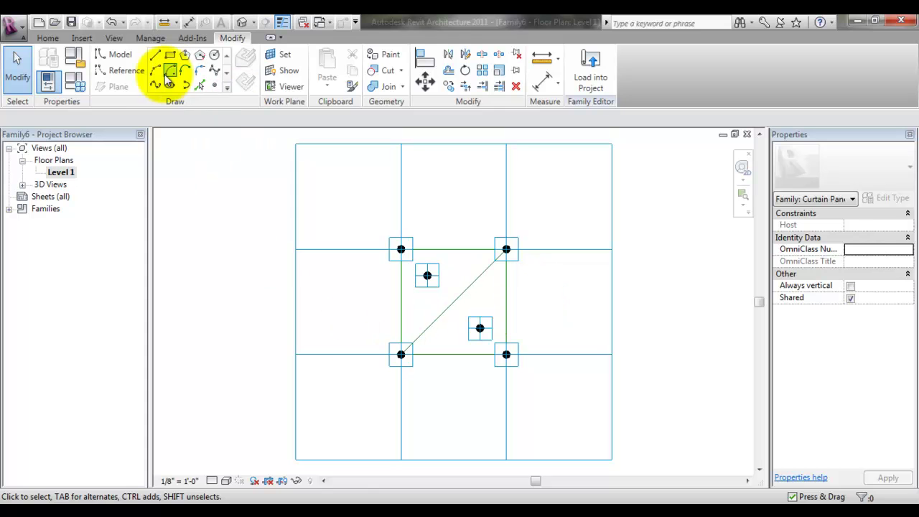
{"action": "left_click", "coordinate": [135, 75]}
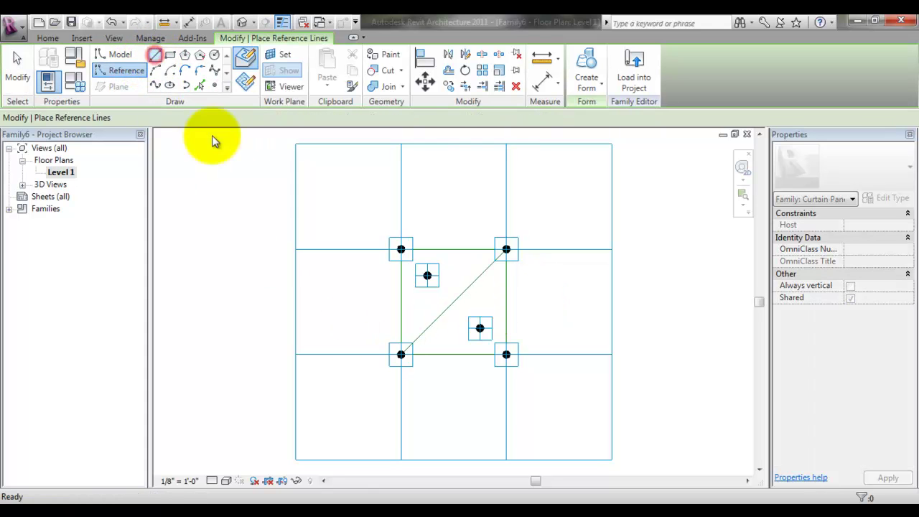
{"action": "left_click", "coordinate": [400, 356]}
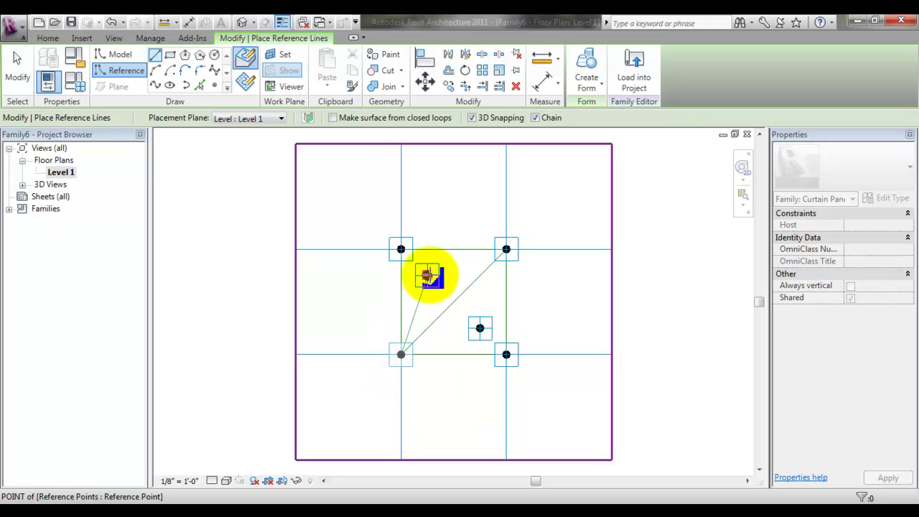
{"action": "left_click", "coordinate": [427, 276]}
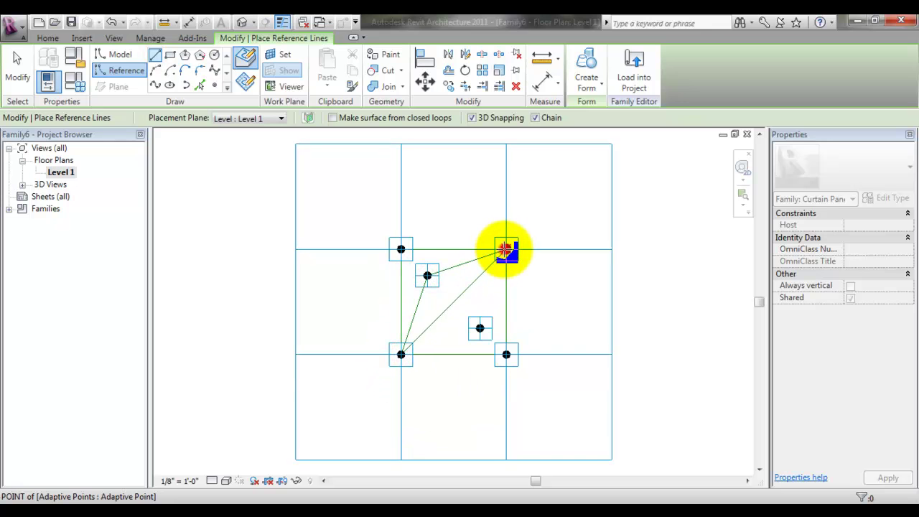
{"action": "left_click", "coordinate": [506, 249]}
{"action": "left_click", "coordinate": [480, 328]}
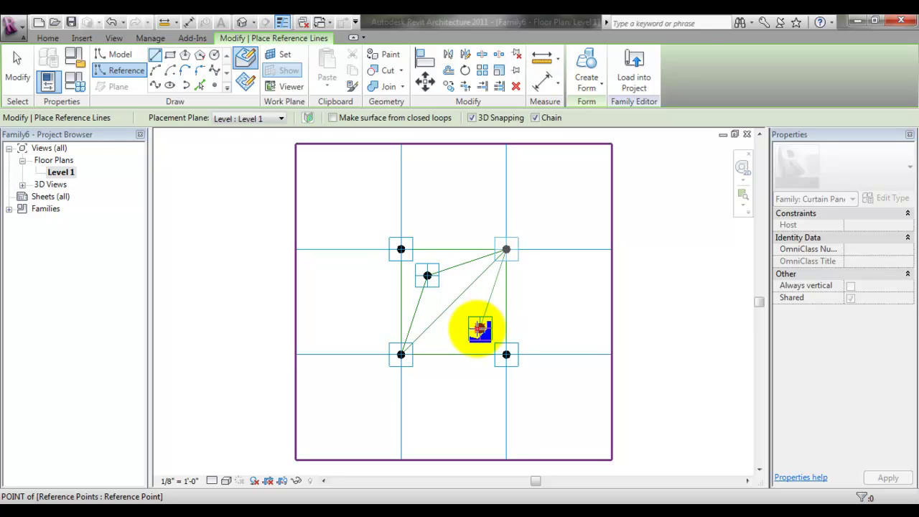
{"action": "left_click", "coordinate": [400, 354]}
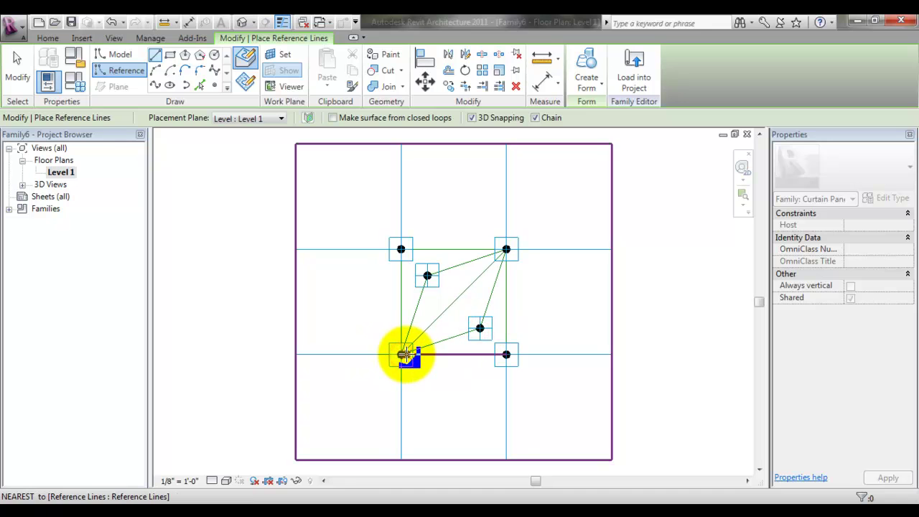
- Connect the lower point to the lower-right corner and the upper point to the upper-left corner
{"action": "left_click", "coordinate": [479, 328]}
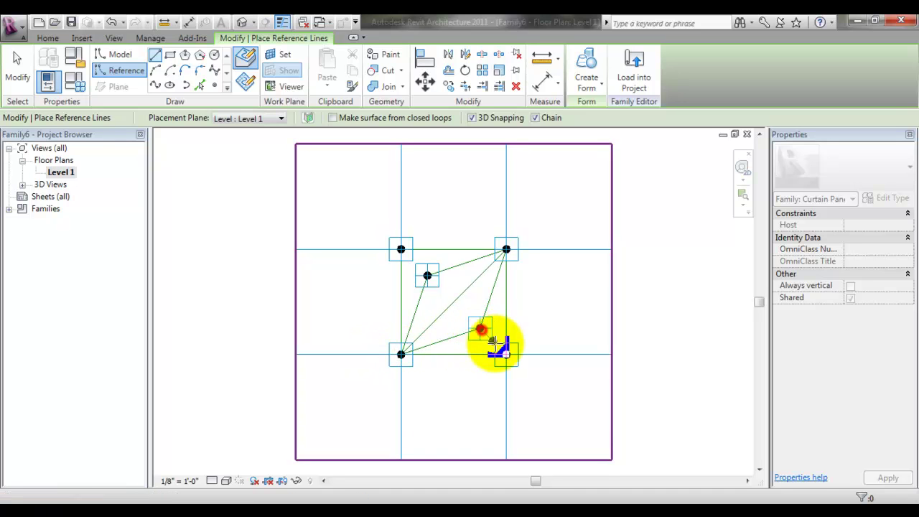
{"action": "left_click", "coordinate": [506, 354]}
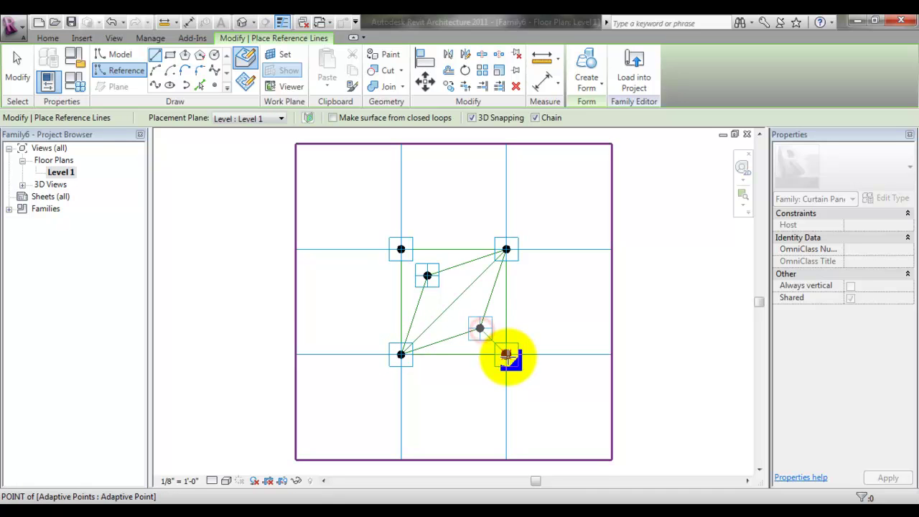
{"action": "left_click", "coordinate": [428, 275]}
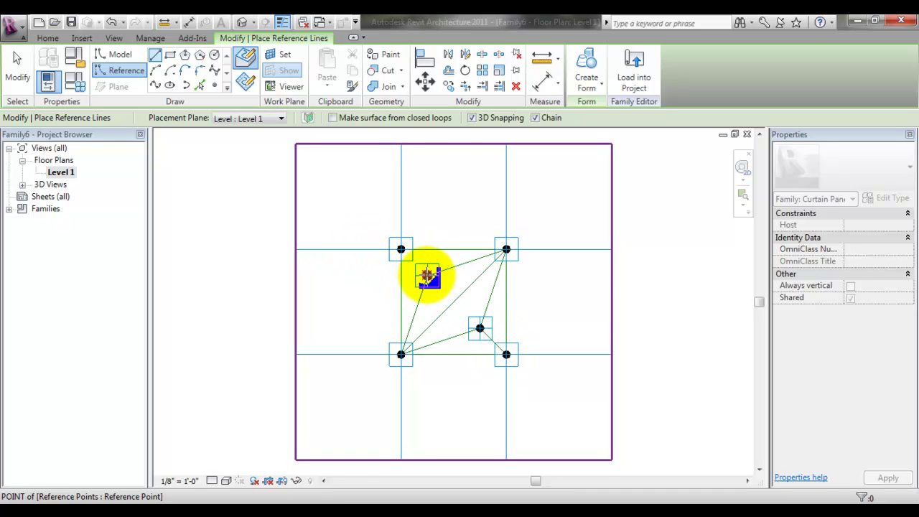
{"action": "left_click", "coordinate": [401, 250]}
{"action": "key", "text": "Escape"}
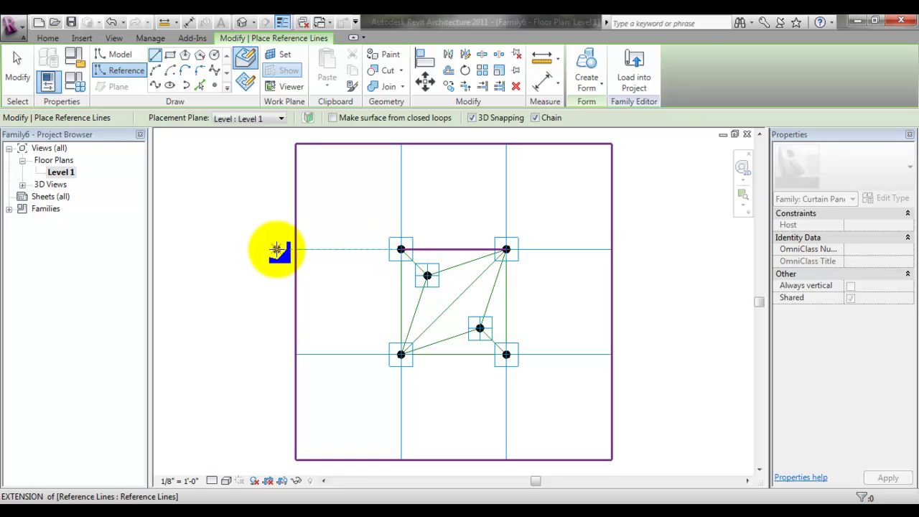
{"action": "left_click", "coordinate": [215, 259]}
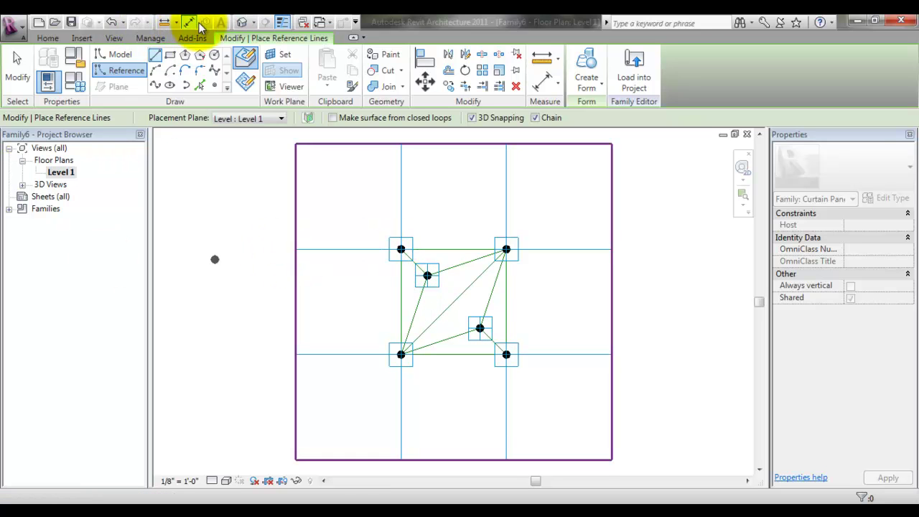
- In the 3D view, Tab-select one of the inner reference points
{"action": "left_click", "coordinate": [242, 23]}
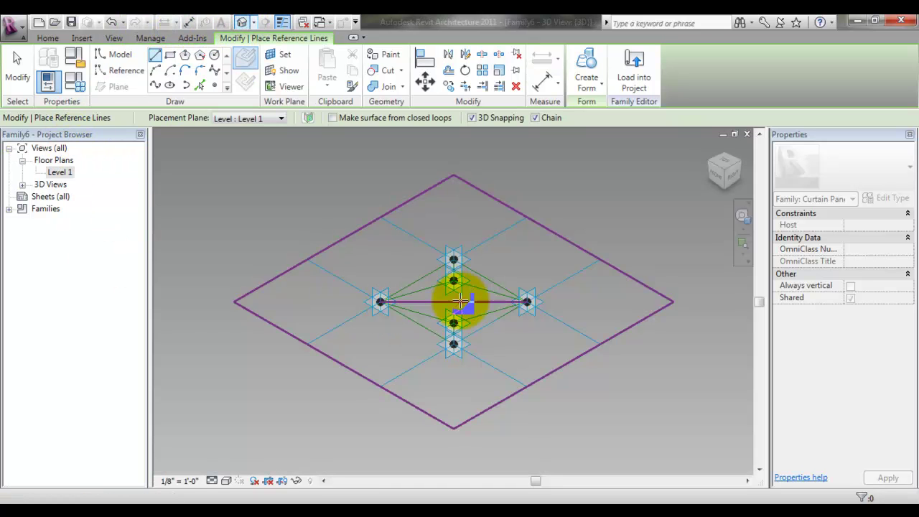
{"action": "mouse_move", "coordinate": [435, 343]}
{"action": "middle_mouse_down", "text": "shift"}
{"action": "mouse_move", "coordinate": [585, 361]}
{"action": "mouse_move", "coordinate": [493, 348]}
{"action": "mouse_move", "coordinate": [436, 318]}
{"action": "middle_mouse_up", "text": "shift"}
{"action": "key", "text": "Escape"}
{"action": "left_click", "coordinate": [379, 275]}
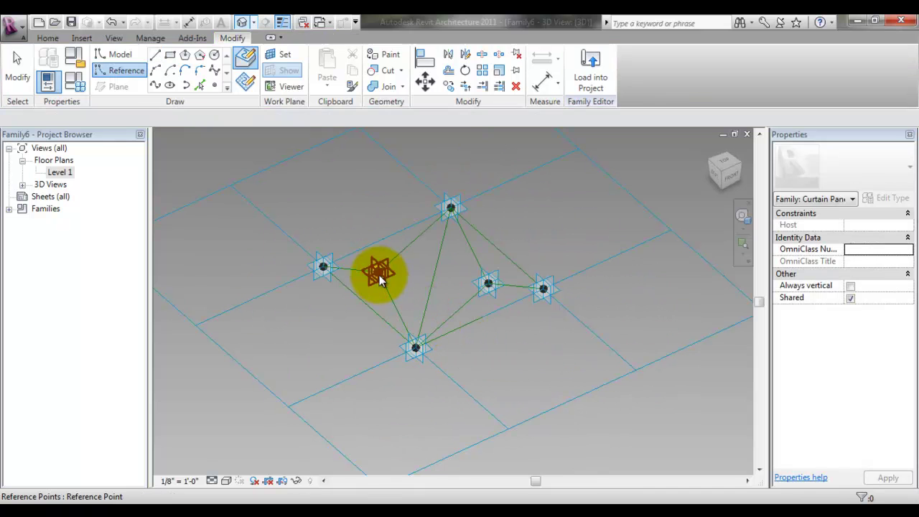
{"action": "left_click", "coordinate": [343, 307]}
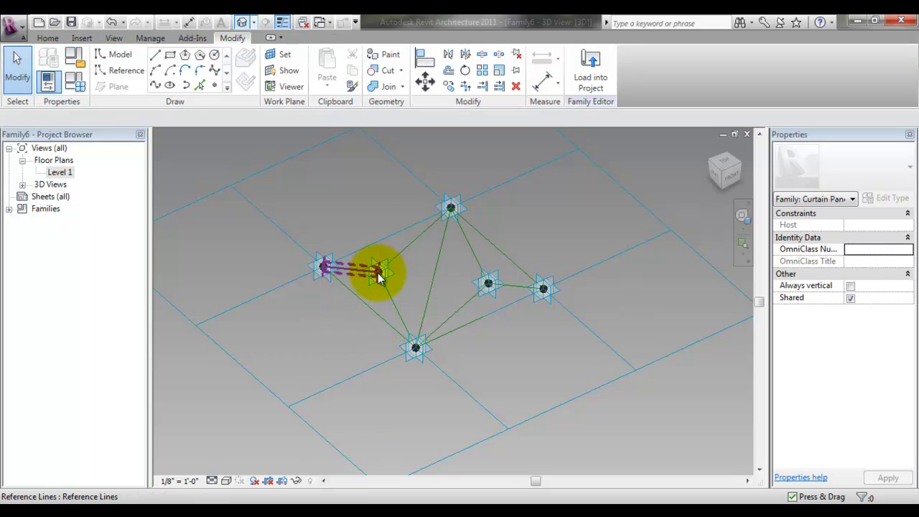
{"action": "key", "text": "Tab"}
{"action": "key", "text": "Tab"}
{"action": "key", "text": "Tab"}
{"action": "left_click", "coordinate": [363, 285]}
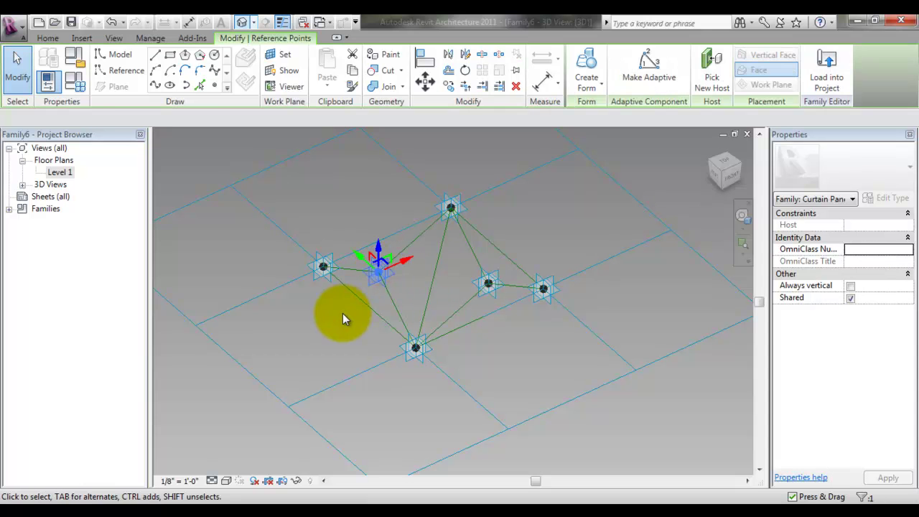
{"action": "mouse_move", "coordinate": [724, 171]}
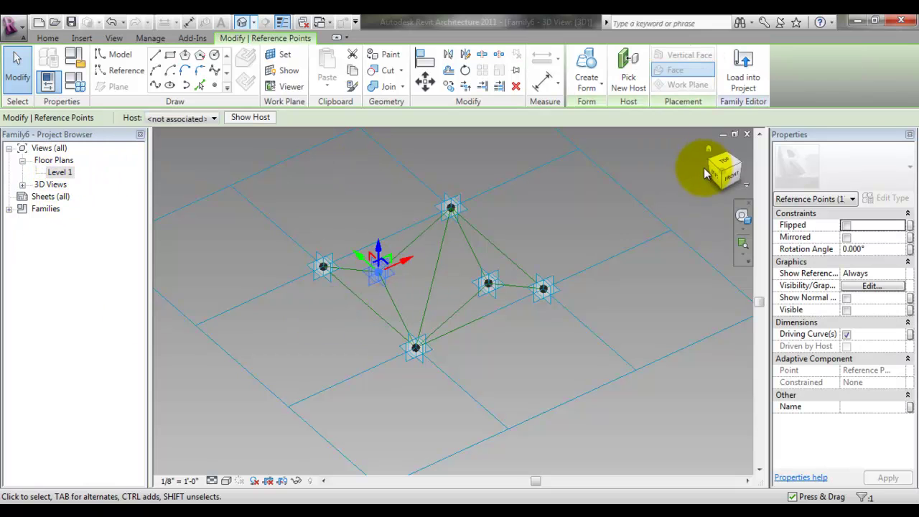
- From the FRONT view, move the selected point upward above the panel plane
{"action": "left_click", "coordinate": [730, 177]}
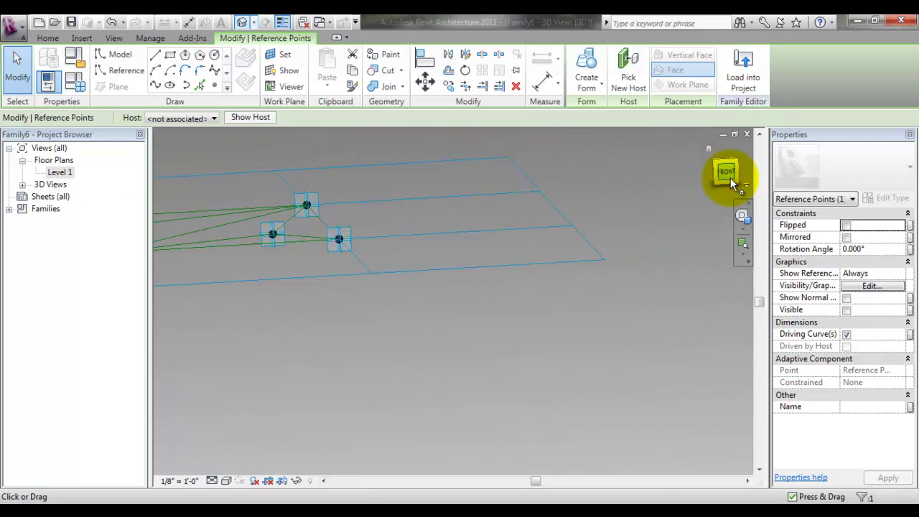
{"action": "left_click", "coordinate": [425, 82]}
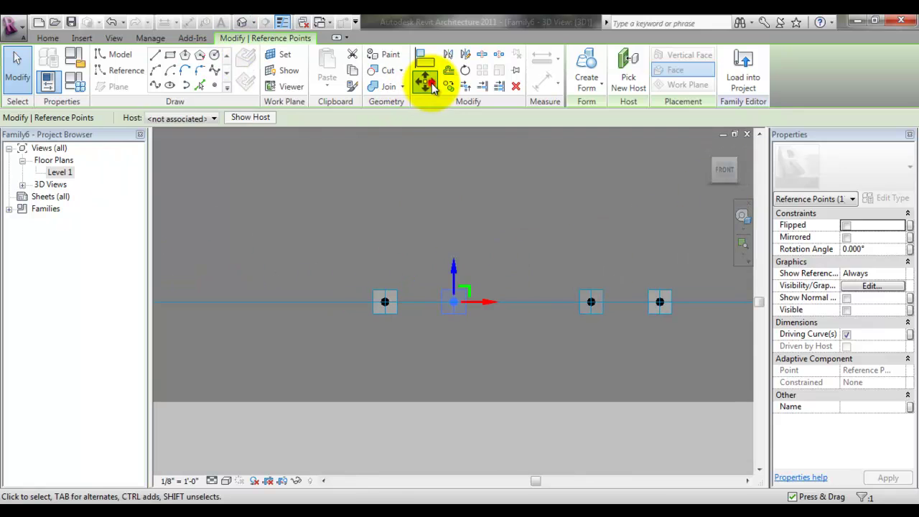
{"action": "left_click", "coordinate": [454, 305]}
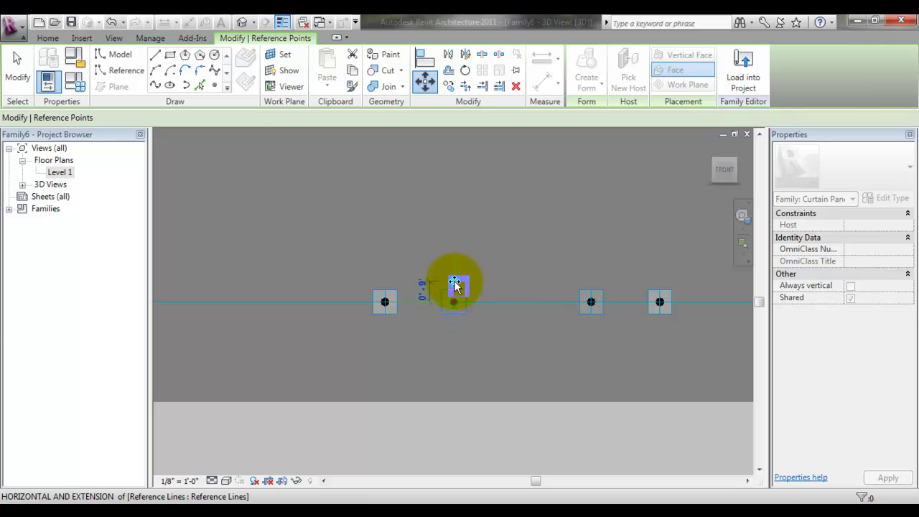
{"action": "left_click", "coordinate": [455, 282]}
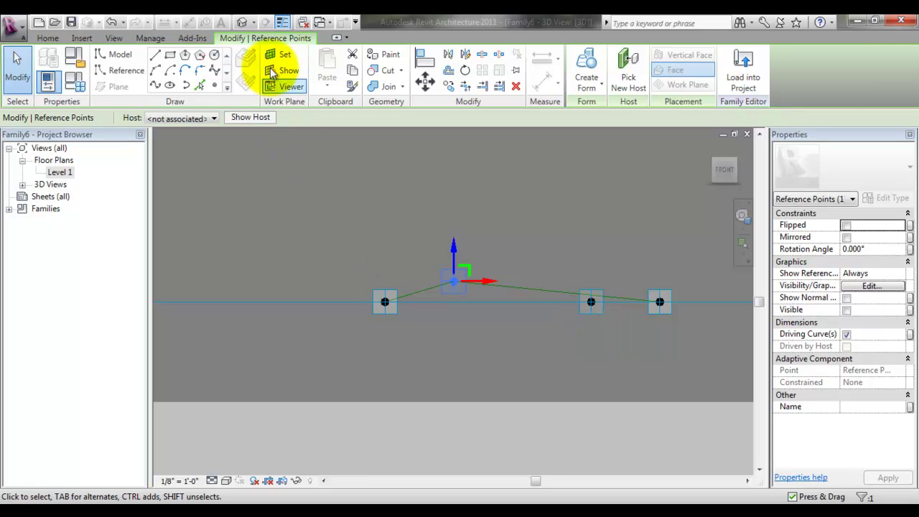
{"action": "mouse_move", "coordinate": [724, 170]}
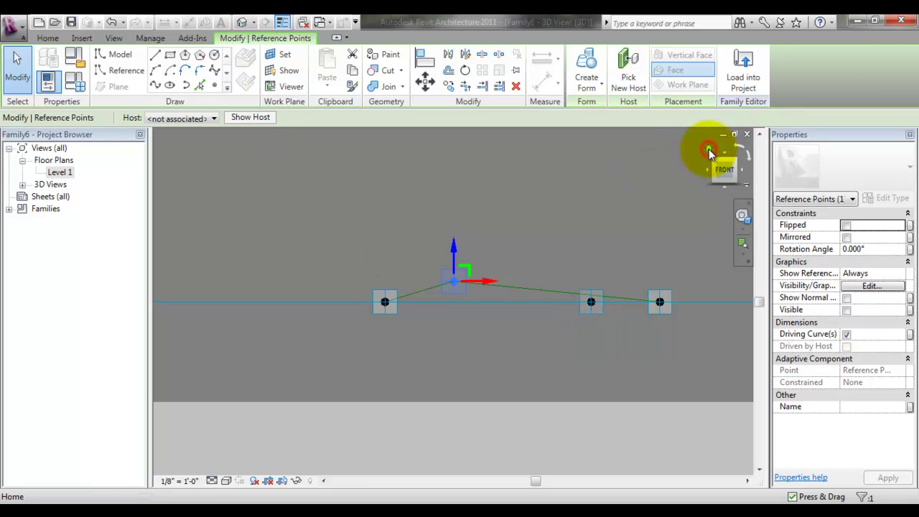
- Back in the isometric view, Tab-select the second inner reference point
{"action": "left_click", "coordinate": [709, 152]}
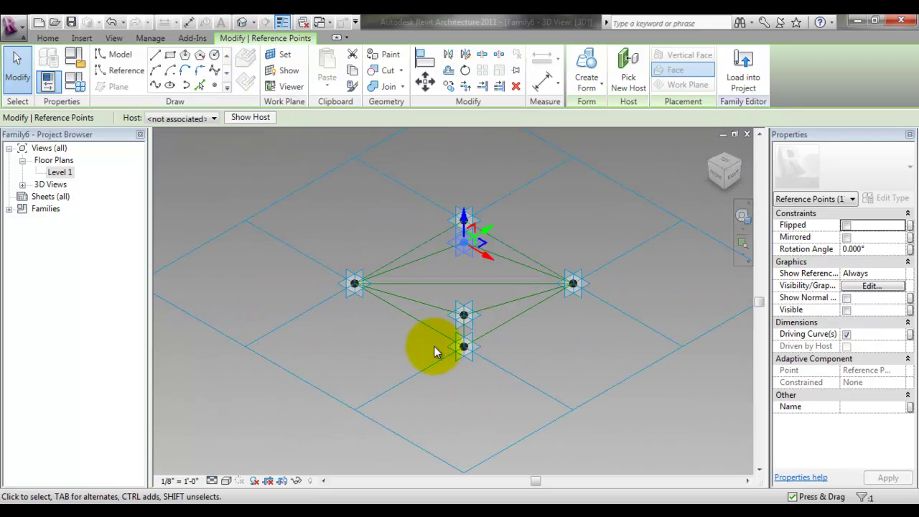
{"action": "left_click", "coordinate": [475, 322]}
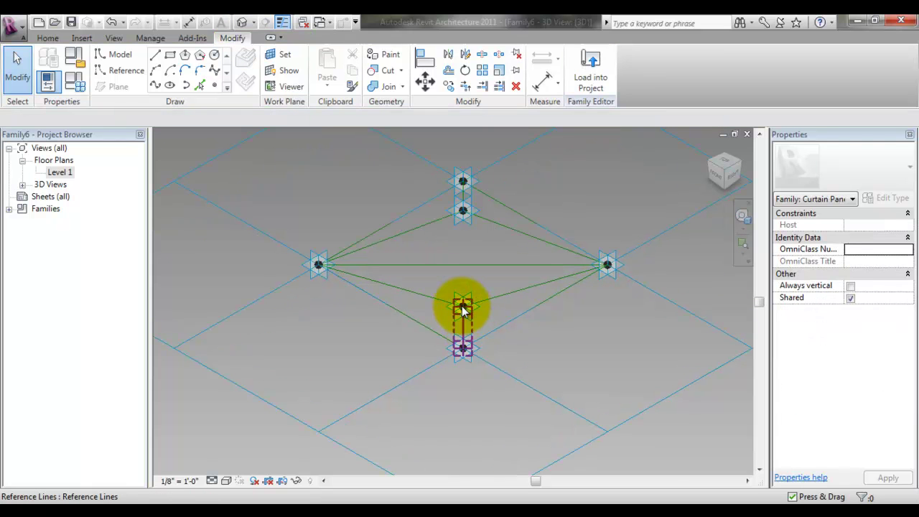
{"action": "key", "text": "Tab"}
{"action": "key", "text": "Tab"}
{"action": "key", "text": "Tab"}
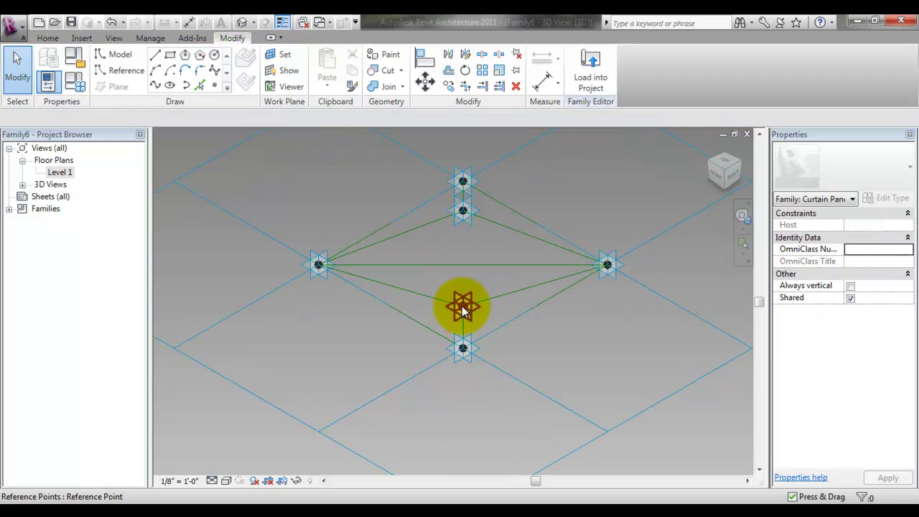
{"action": "left_click", "coordinate": [463, 309]}
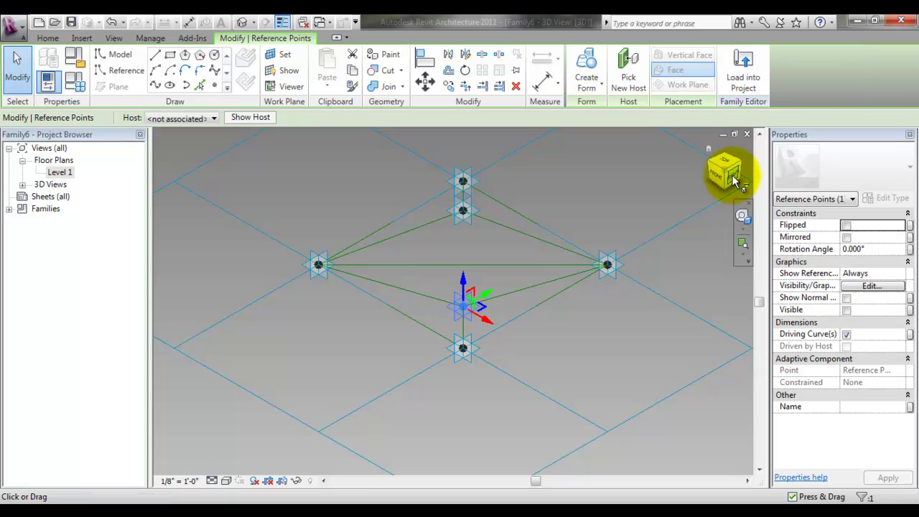
- From the RIGHT view, move that point up to the same raised height
{"action": "left_click", "coordinate": [733, 175]}
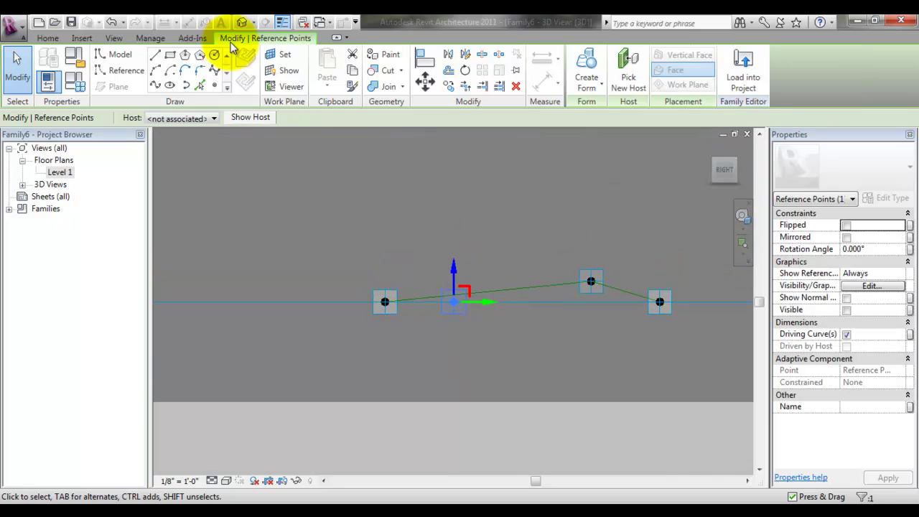
{"action": "left_click", "coordinate": [424, 80]}
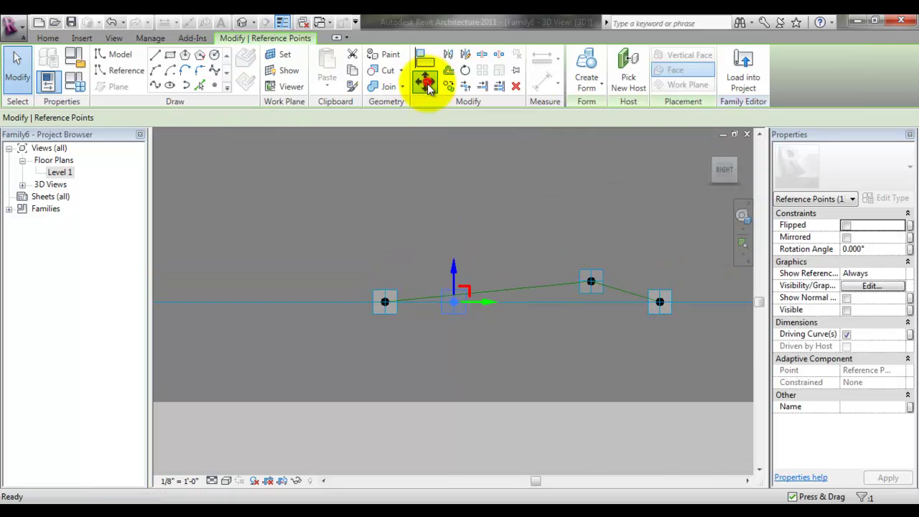
{"action": "left_click", "coordinate": [452, 303]}
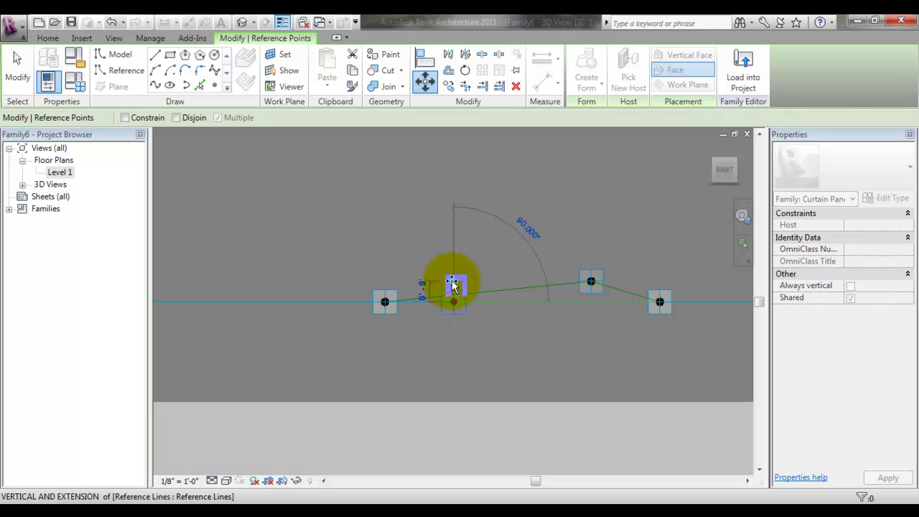
{"action": "left_click", "coordinate": [452, 282]}
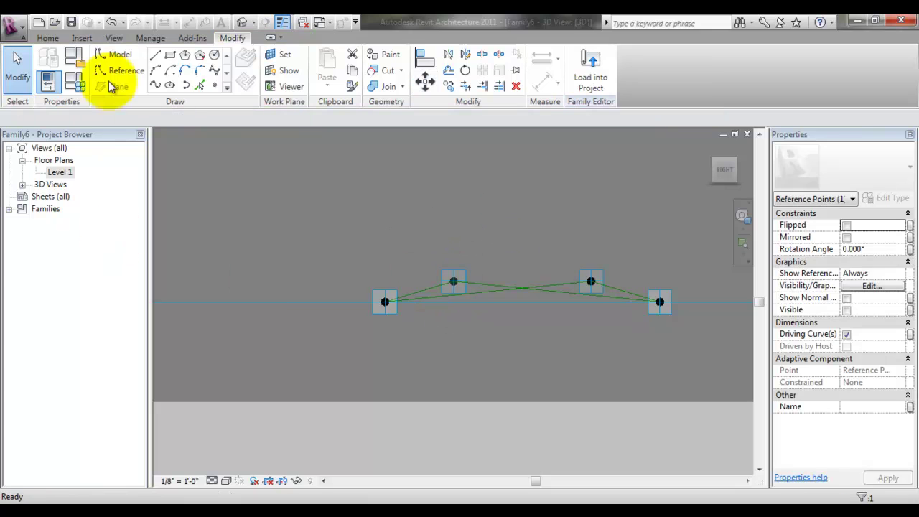
{"action": "key", "text": "Escape"}
- Make a flat surface form from three triangle reference lines, then select the next triangle's edges
{"action": "left_click", "coordinate": [709, 151]}
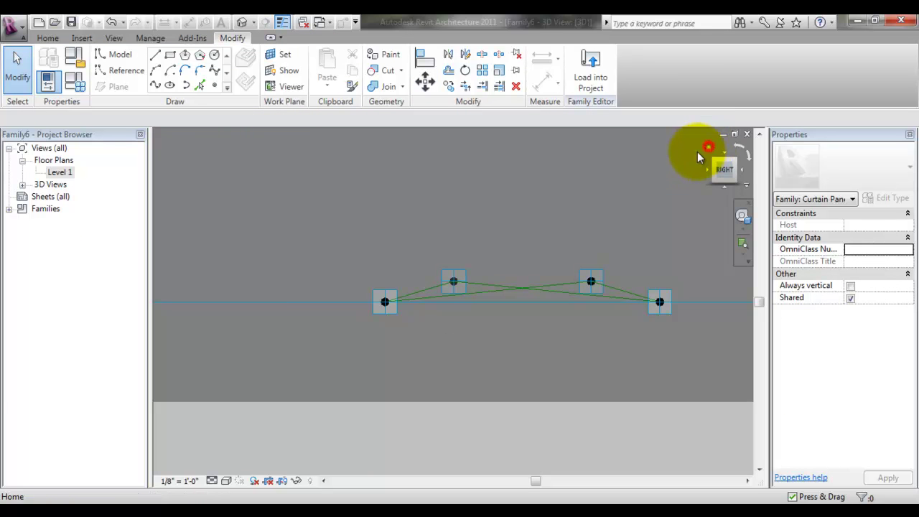
{"action": "middle_click_drag", "start_coordinate": [413, 345], "coordinate": [548, 318], "text": "shift"}
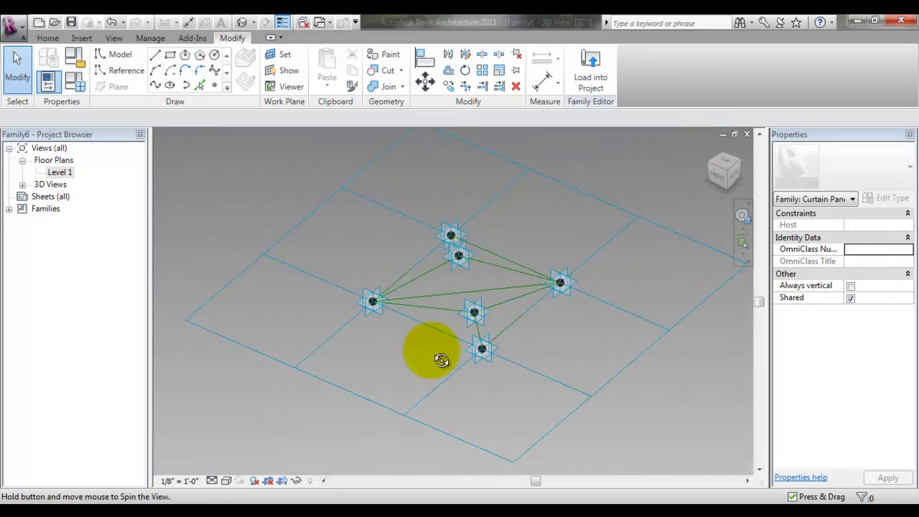
{"action": "scroll", "coordinate": [402, 316], "scroll_direction": "up", "scroll_amount": 4}
{"action": "scroll", "coordinate": [401, 317], "scroll_direction": "up", "scroll_amount": 2}
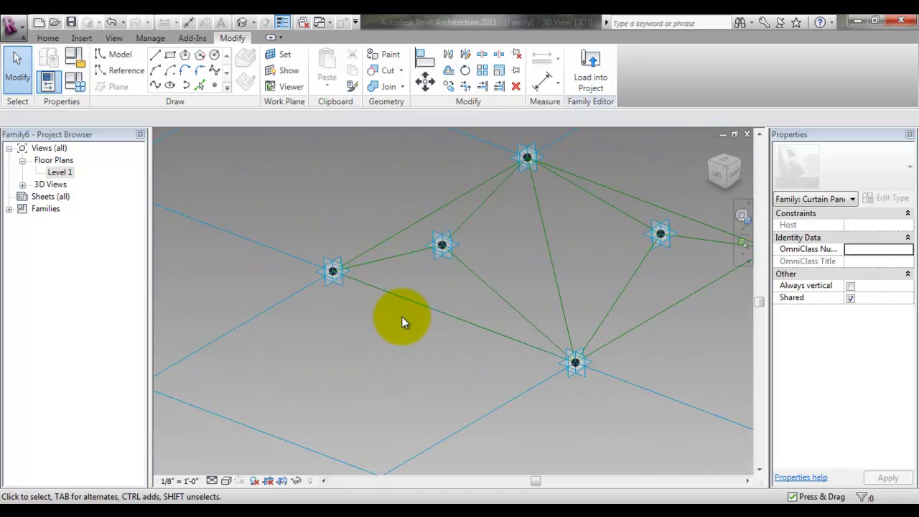
{"action": "left_click", "coordinate": [413, 251]}
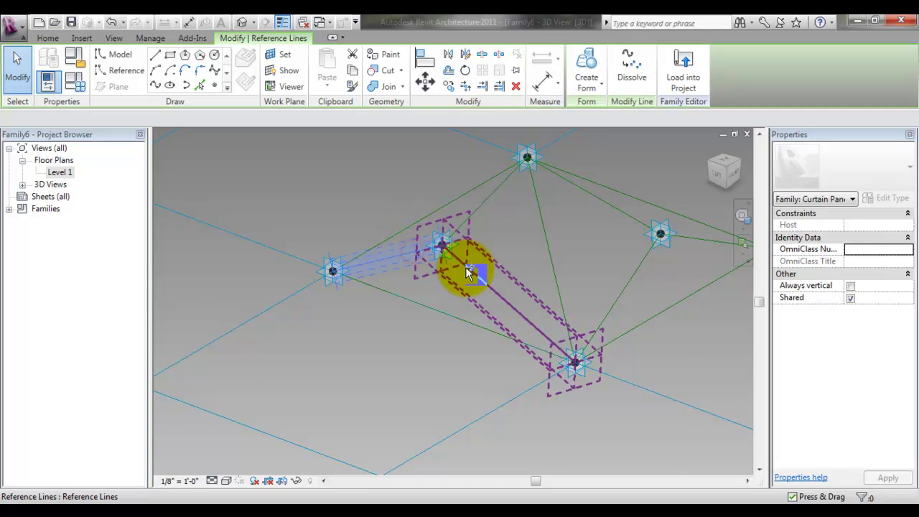
{"action": "left_click", "coordinate": [465, 268], "text": "ctrl"}
{"action": "left_click", "coordinate": [423, 308], "text": "ctrl"}
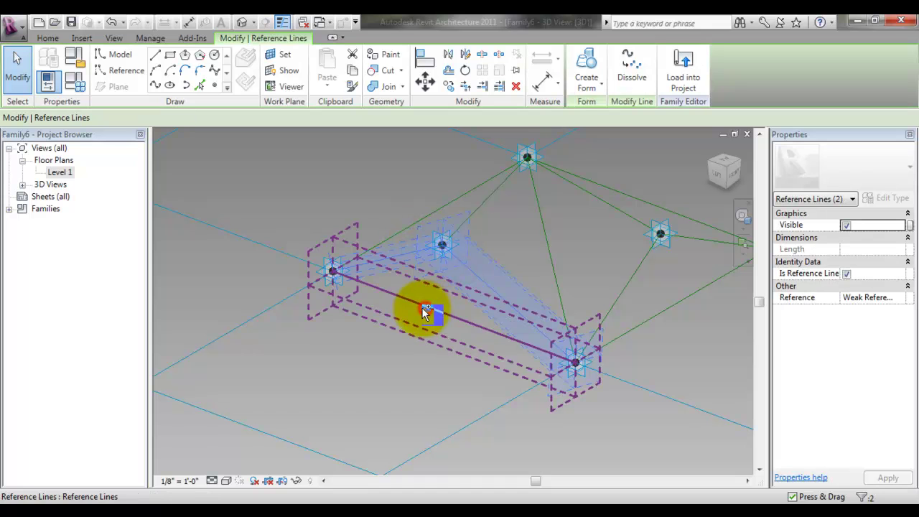
{"action": "left_click", "coordinate": [587, 78]}
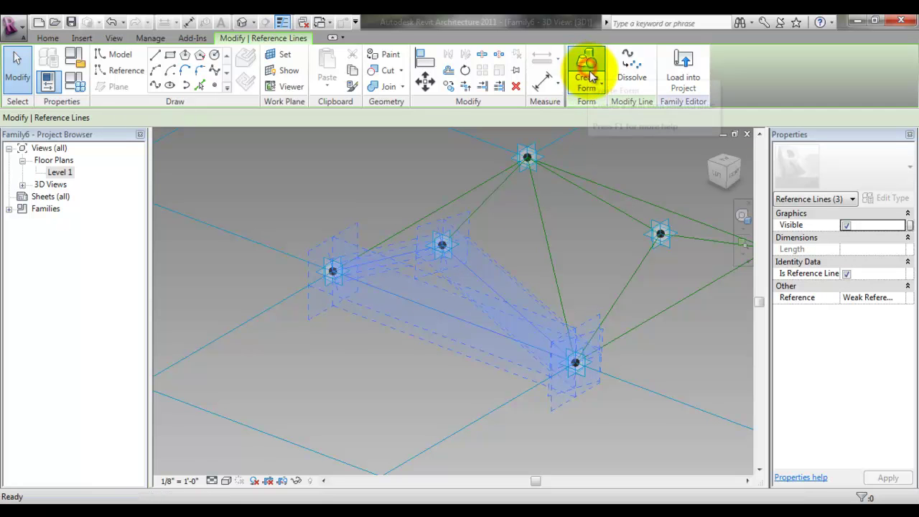
{"action": "left_click", "coordinate": [411, 395]}
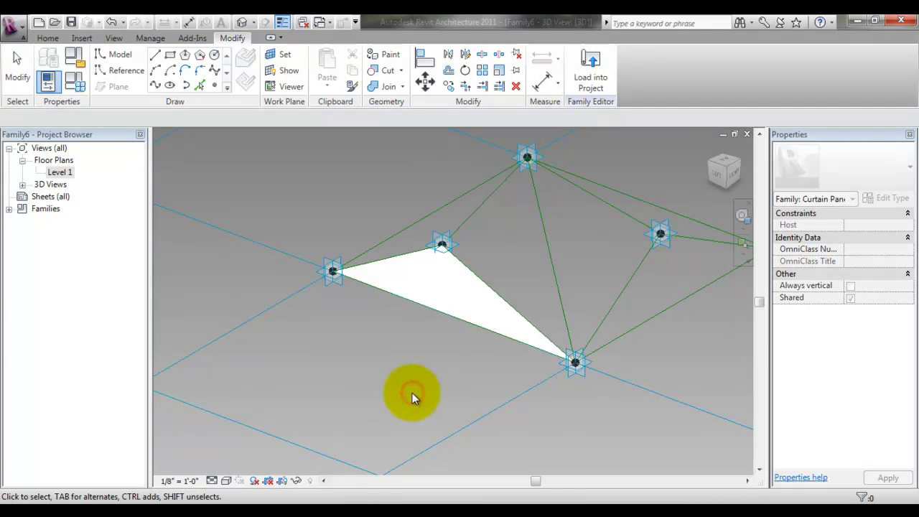
{"action": "left_click", "coordinate": [553, 245]}
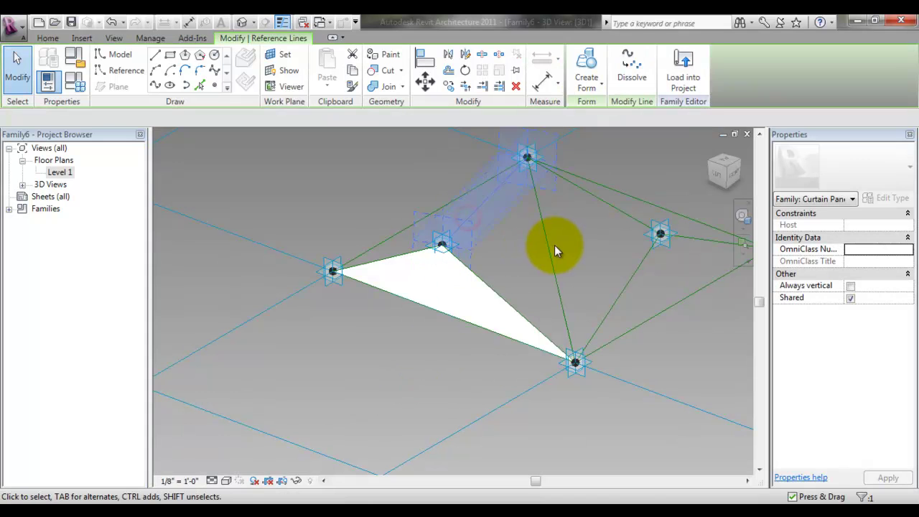
{"action": "left_click", "coordinate": [489, 295]}
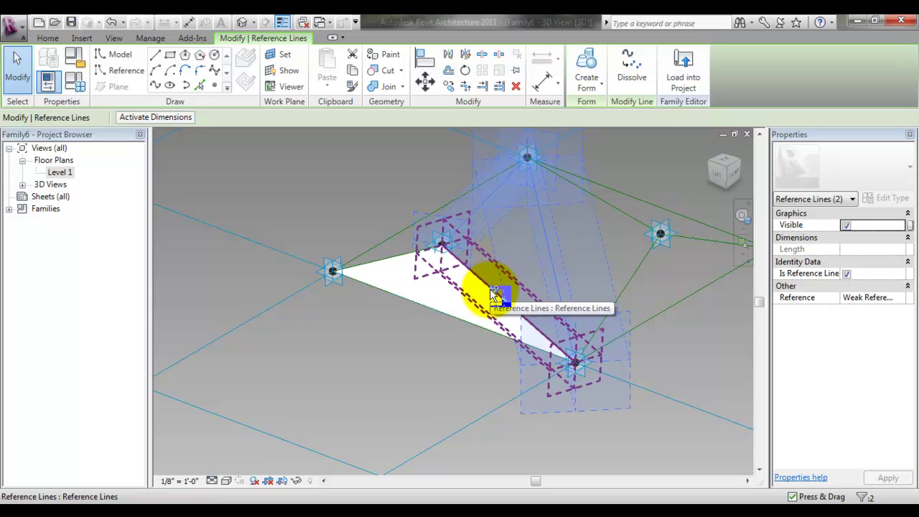
- Add the third line and create a flat surface form for that triangle
{"action": "left_click", "coordinate": [490, 288], "text": "ctrl"}
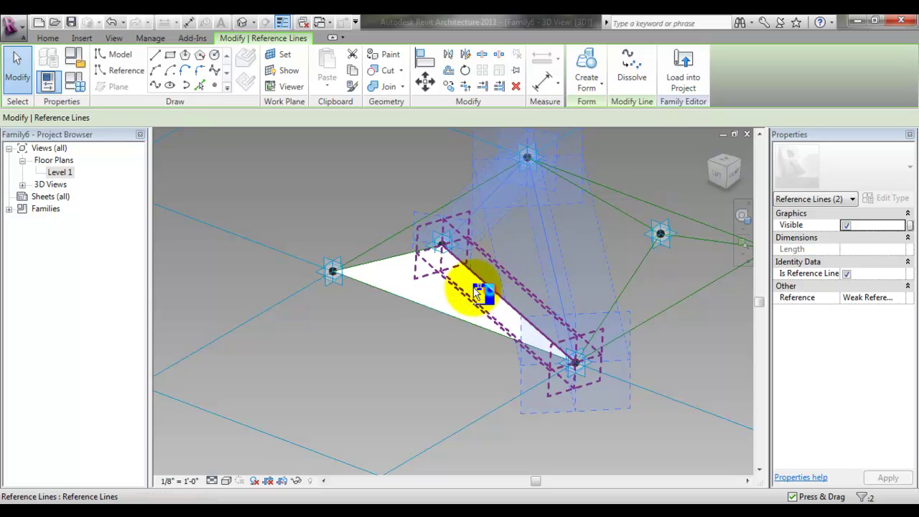
{"action": "left_click", "coordinate": [587, 85]}
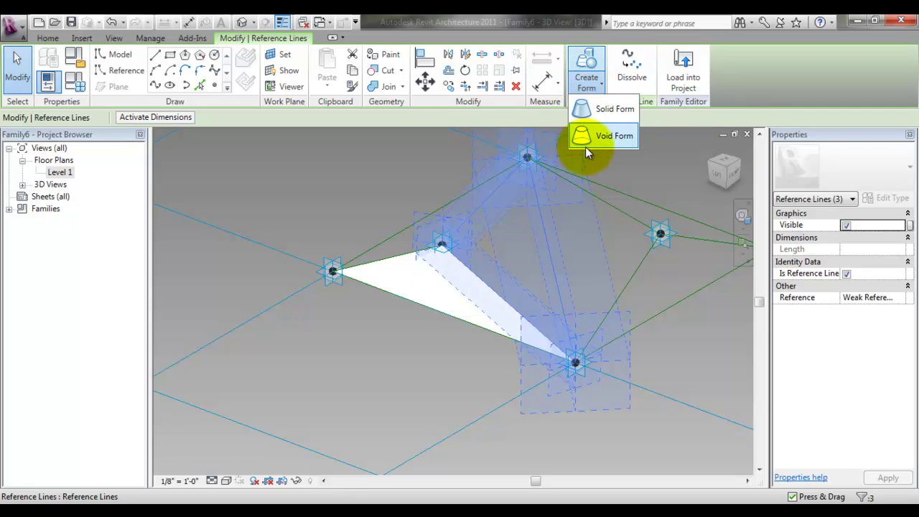
{"action": "left_click", "coordinate": [588, 107]}
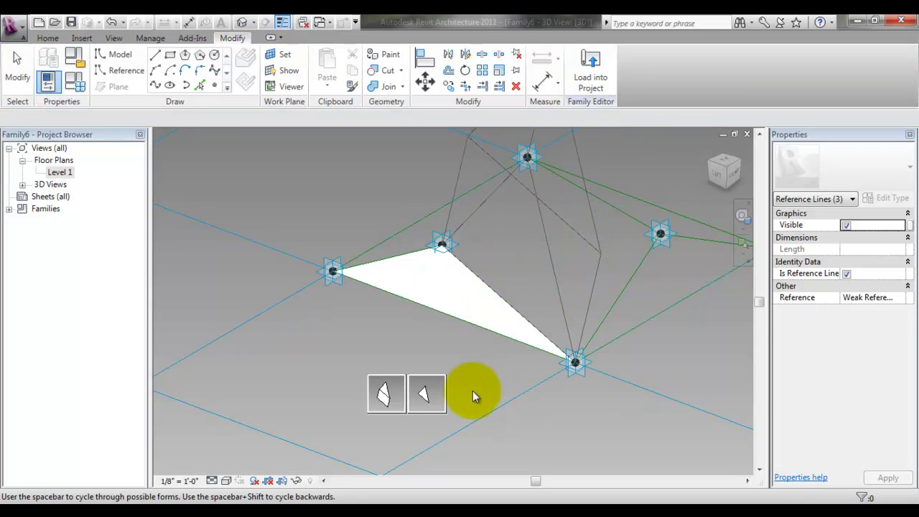
{"action": "left_click", "coordinate": [419, 399]}
- Tab-select the three lines of the next triangle and make another flat surface form
{"action": "mouse_move", "coordinate": [300, 336]}
{"action": "middle_mouse_down", "text": "shift"}
{"action": "mouse_move", "coordinate": [503, 338]}
{"action": "mouse_move", "coordinate": [490, 284]}
{"action": "middle_mouse_up", "text": "shift"}
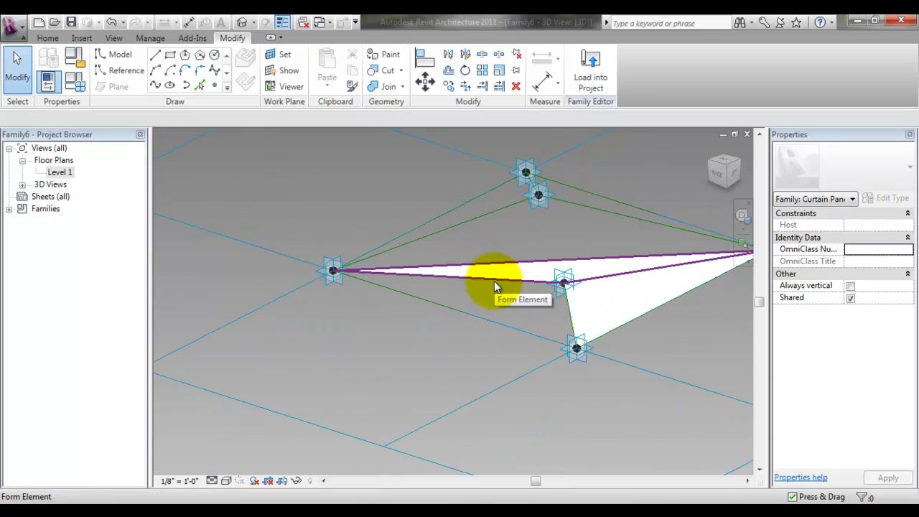
{"action": "key", "text": "Tab"}
{"action": "left_click", "coordinate": [494, 281]}
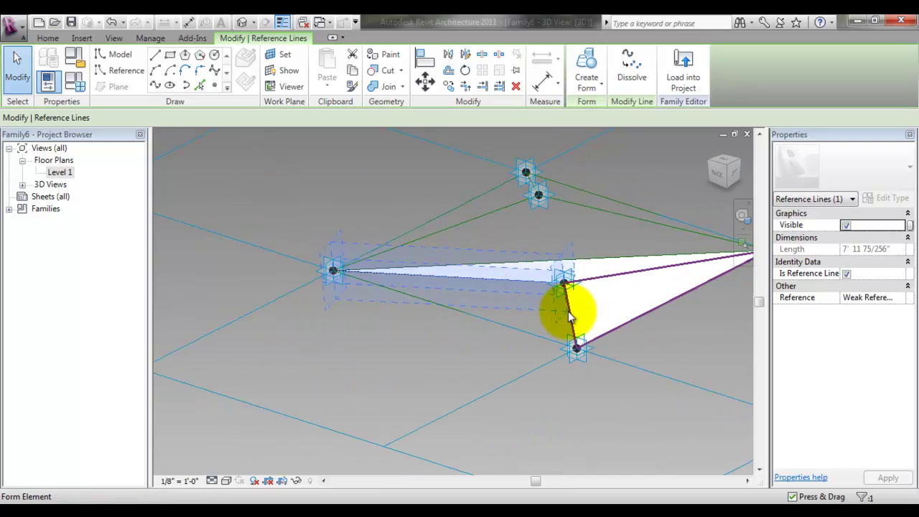
{"action": "key", "text": "Tab"}
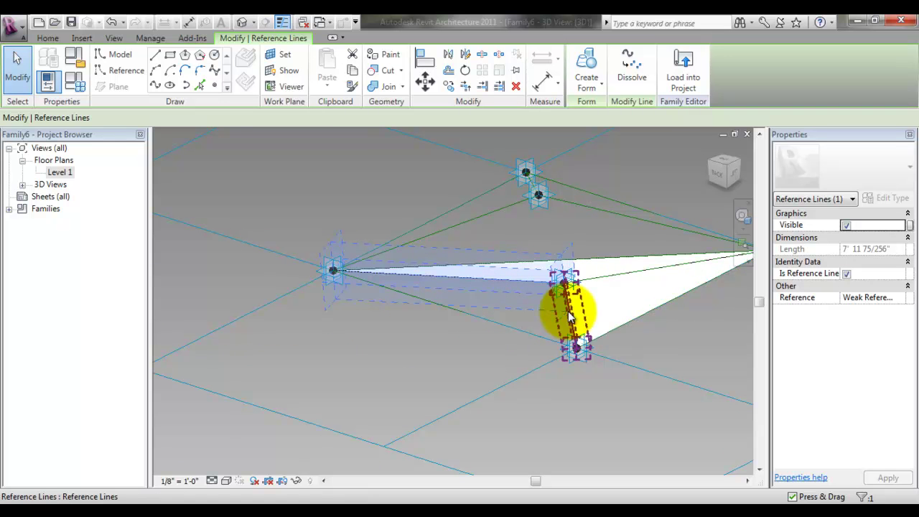
{"action": "left_click", "coordinate": [570, 315], "text": "ctrl"}
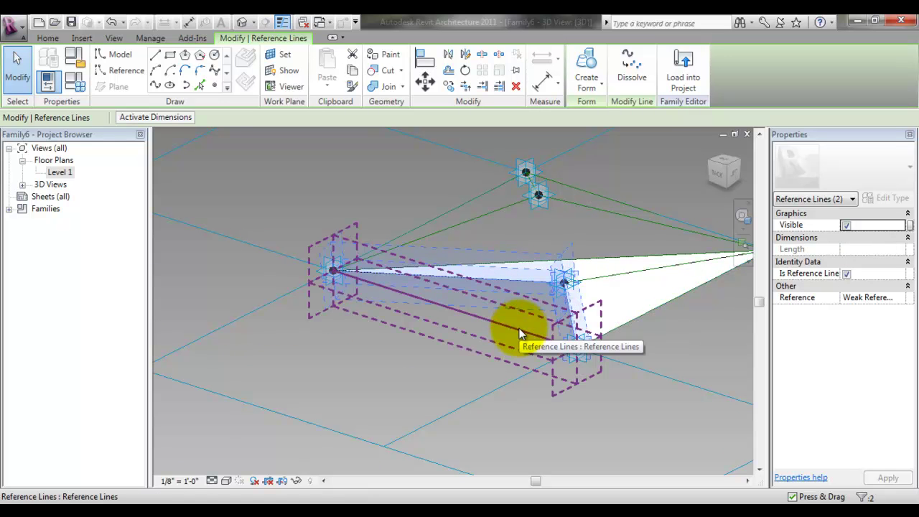
{"action": "left_click", "coordinate": [516, 327], "text": "ctrl"}
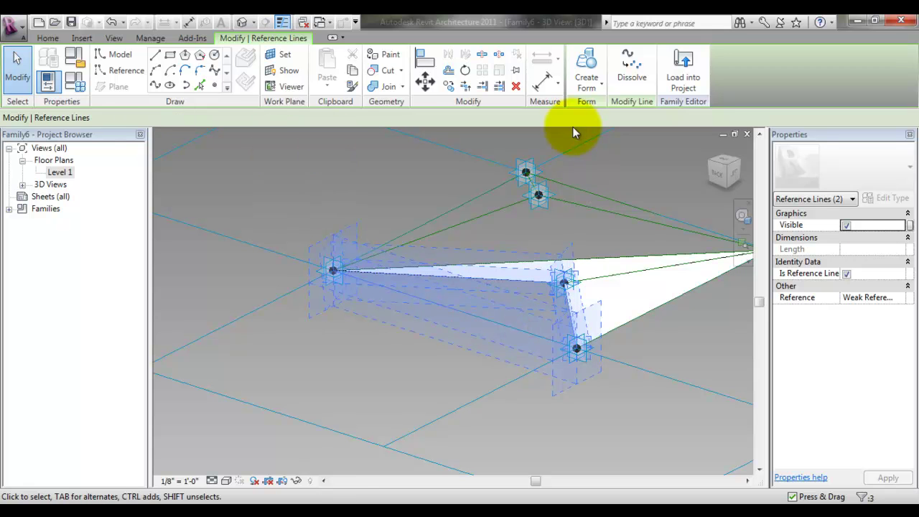
{"action": "left_click", "coordinate": [590, 68]}
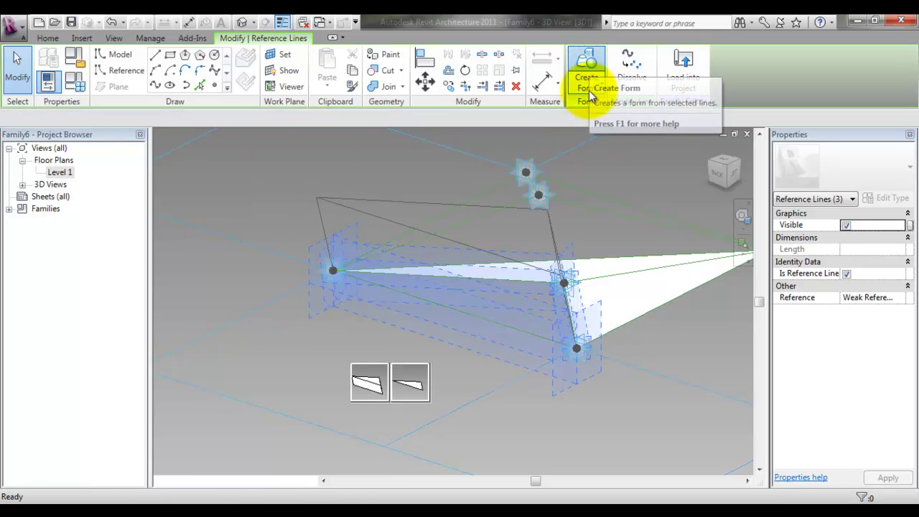
{"action": "left_click", "coordinate": [410, 380]}
- Fill the lower-right triangle with a flat surface form from its three reference lines
{"action": "middle_click_drag", "start_coordinate": [509, 384], "coordinate": [266, 401], "text": "shift"}
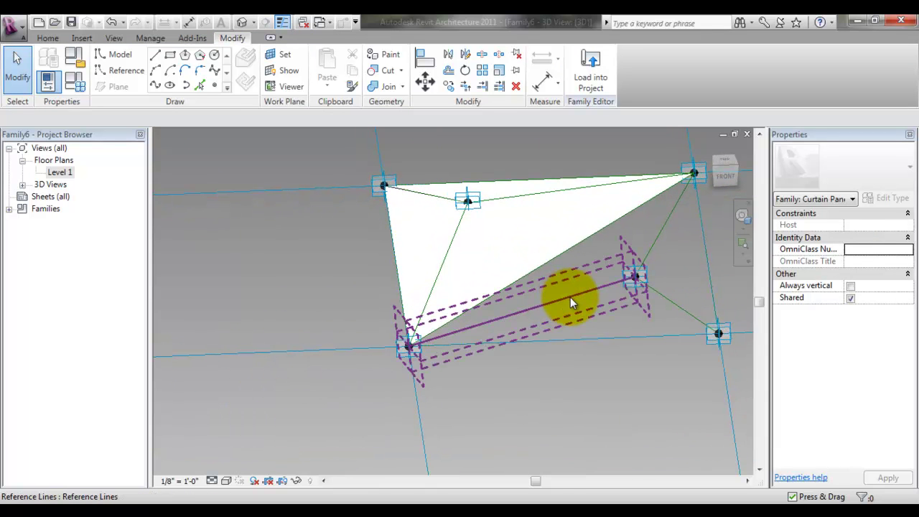
{"action": "left_click", "coordinate": [570, 297]}
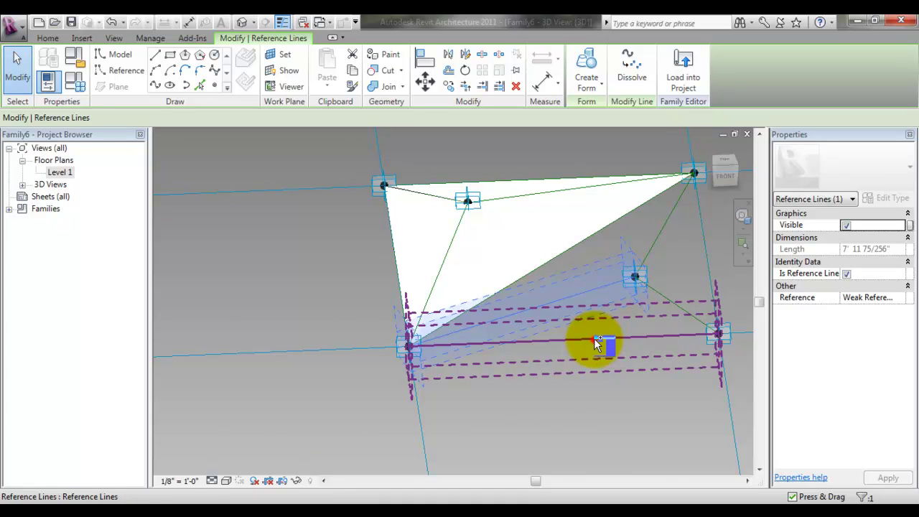
{"action": "left_click", "coordinate": [650, 288], "text": "ctrl"}
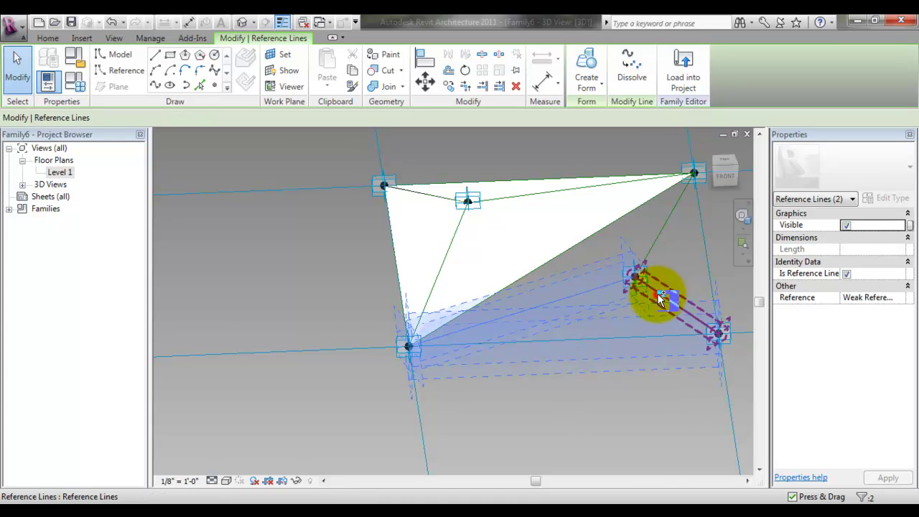
{"action": "left_click", "coordinate": [661, 298], "text": "ctrl"}
{"action": "left_click", "coordinate": [587, 79]}
{"action": "left_click", "coordinate": [596, 107]}
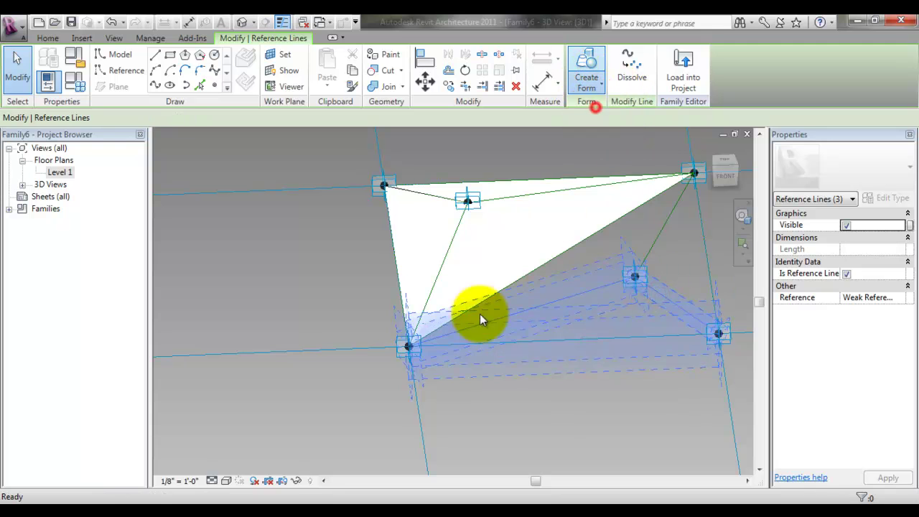
{"action": "left_click", "coordinate": [504, 393]}
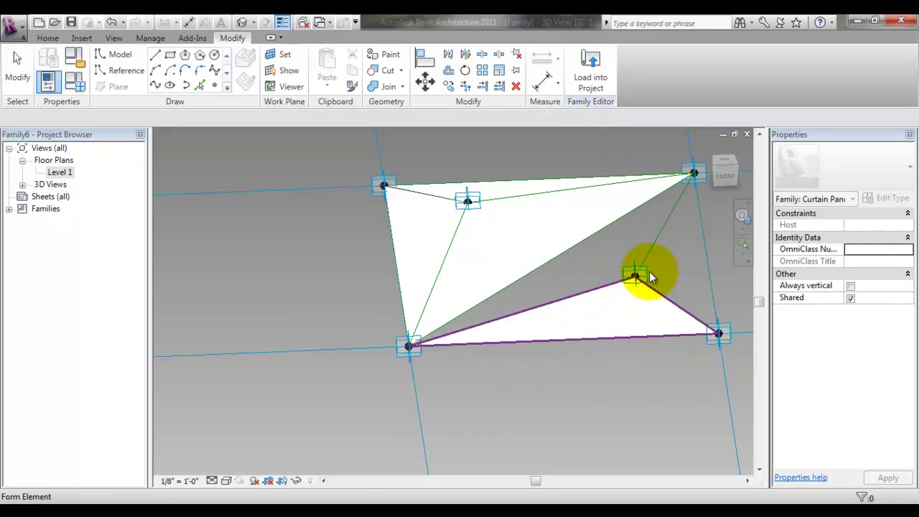
- Select the right-side, lower-right and underlying reference lines of the next triangle
{"action": "left_click", "coordinate": [706, 261]}
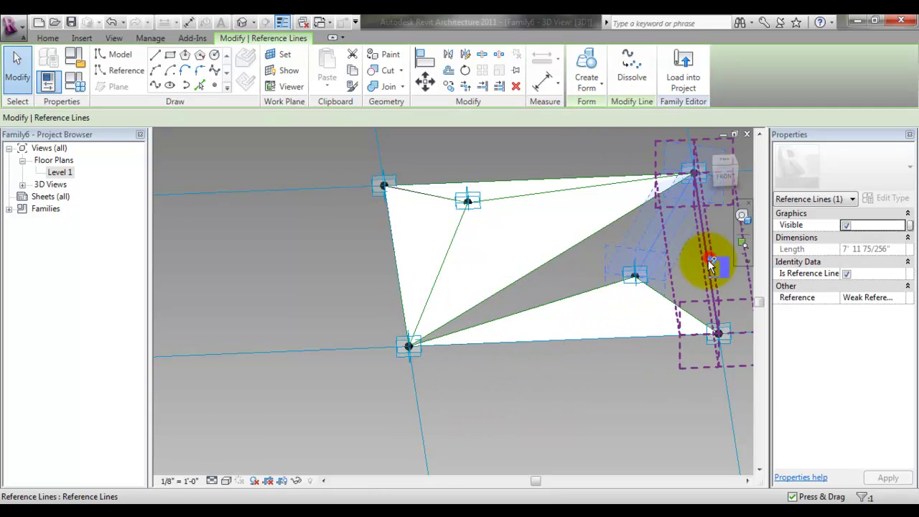
{"action": "left_click", "coordinate": [672, 309], "text": "ctrl"}
{"action": "key", "text": "Tab"}
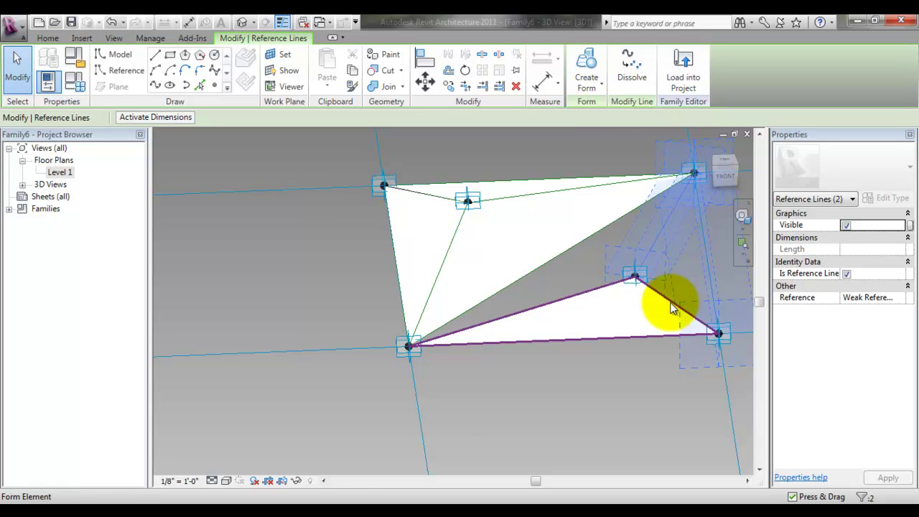
{"action": "key", "text": "Tab"}
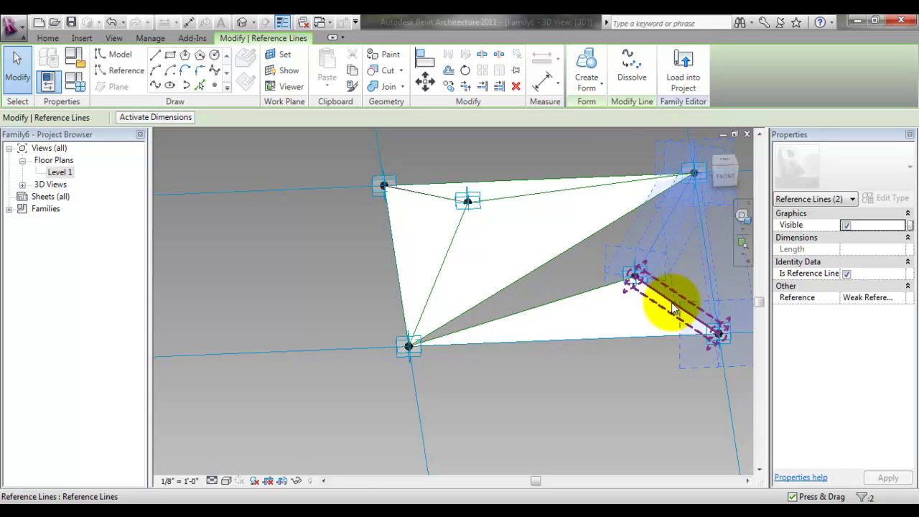
{"action": "left_click", "coordinate": [671, 301], "text": "ctrl"}
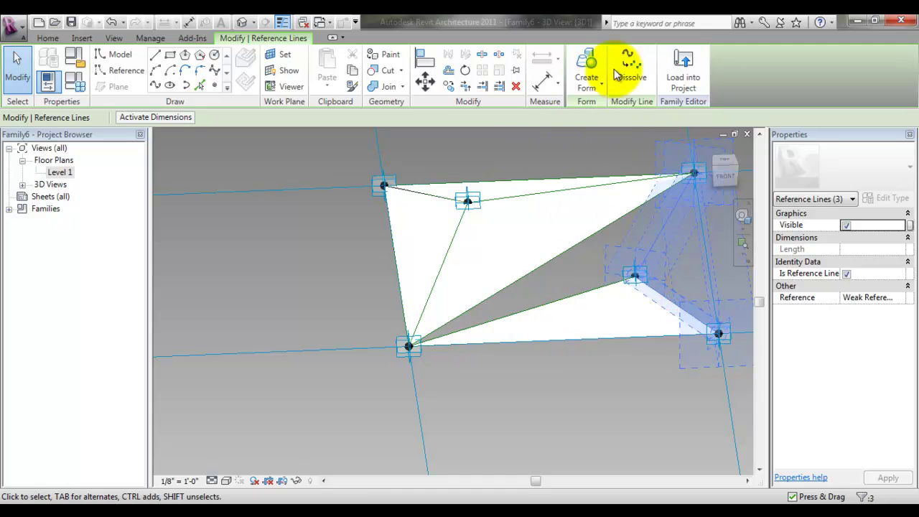
- Make flat surface forms from the selected lines and the last open triangle, covering the panel
{"action": "left_click", "coordinate": [587, 83]}
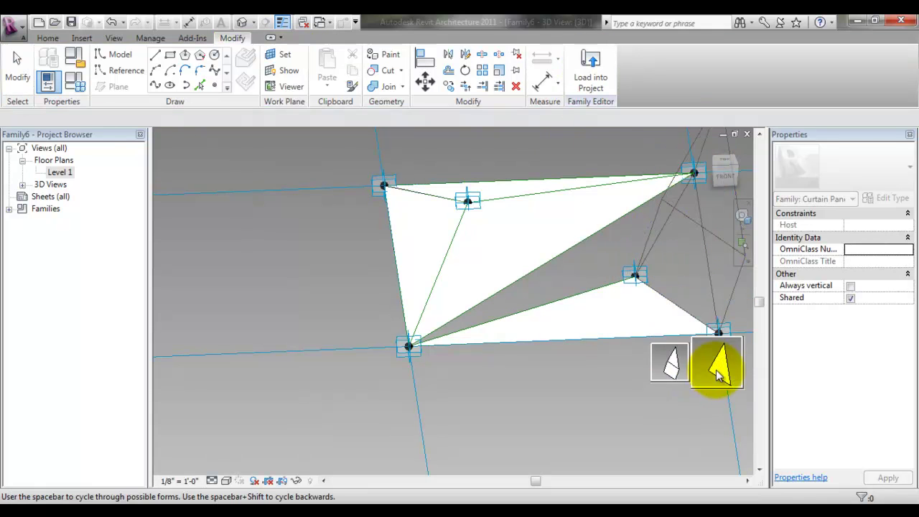
{"action": "left_click", "coordinate": [718, 373]}
{"action": "mouse_move", "coordinate": [611, 365]}
{"action": "middle_mouse_down", "text": "shift"}
{"action": "mouse_move", "coordinate": [719, 344]}
{"action": "mouse_move", "coordinate": [711, 338]}
{"action": "middle_mouse_up", "text": "shift"}
{"action": "key", "text": "Tab"}
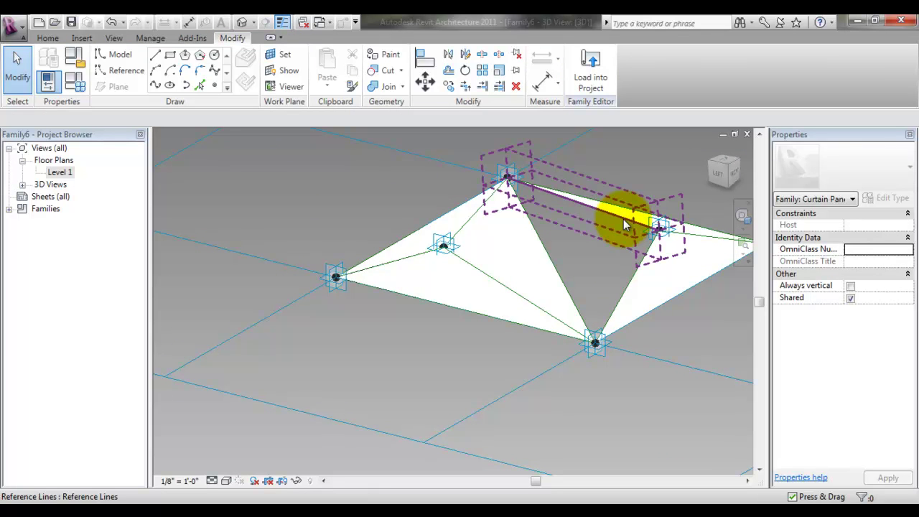
{"action": "left_click", "coordinate": [625, 224]}
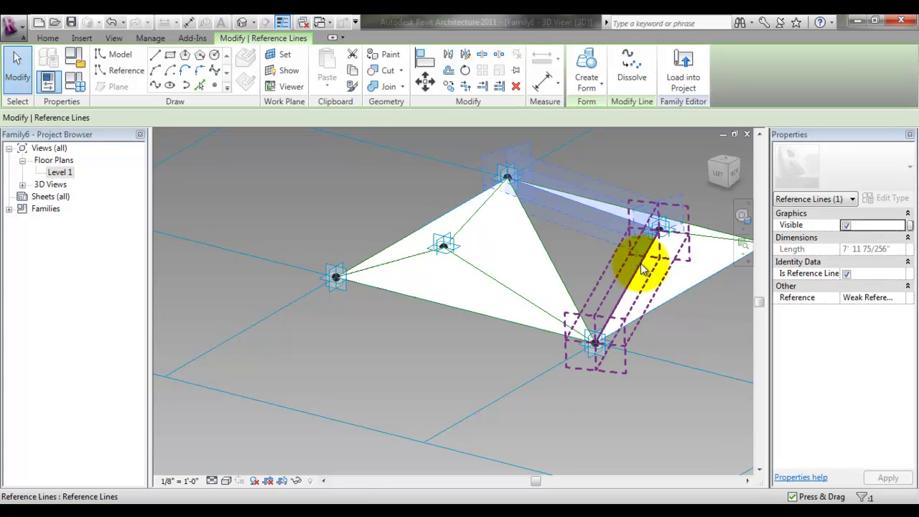
{"action": "left_click", "coordinate": [641, 263], "text": "ctrl"}
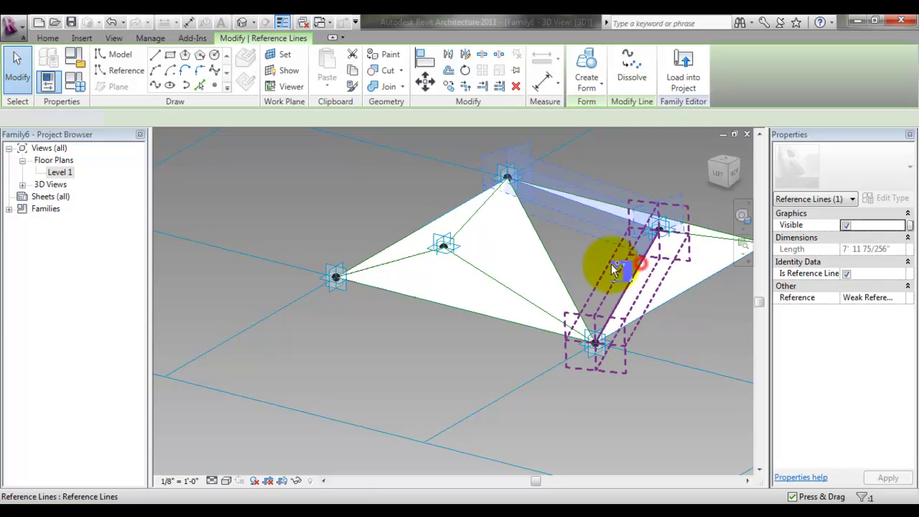
{"action": "left_click", "coordinate": [554, 267], "text": "ctrl"}
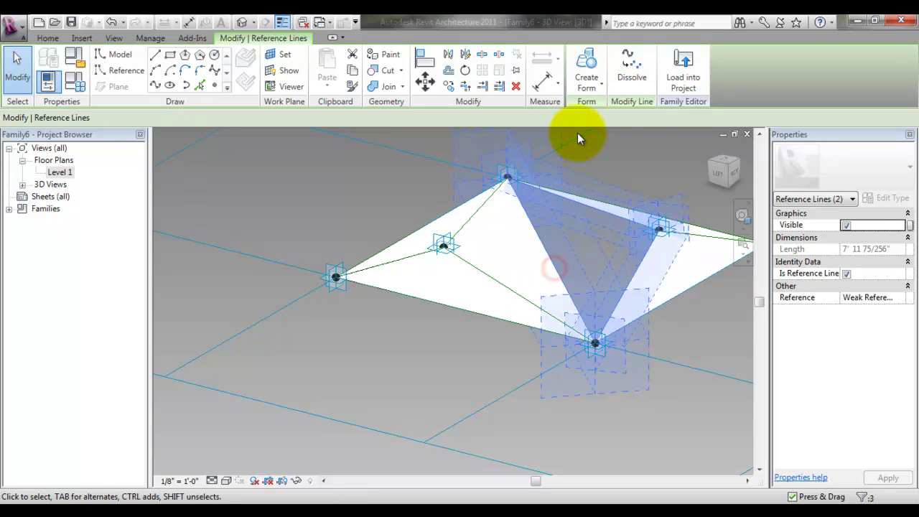
{"action": "left_click", "coordinate": [586, 72]}
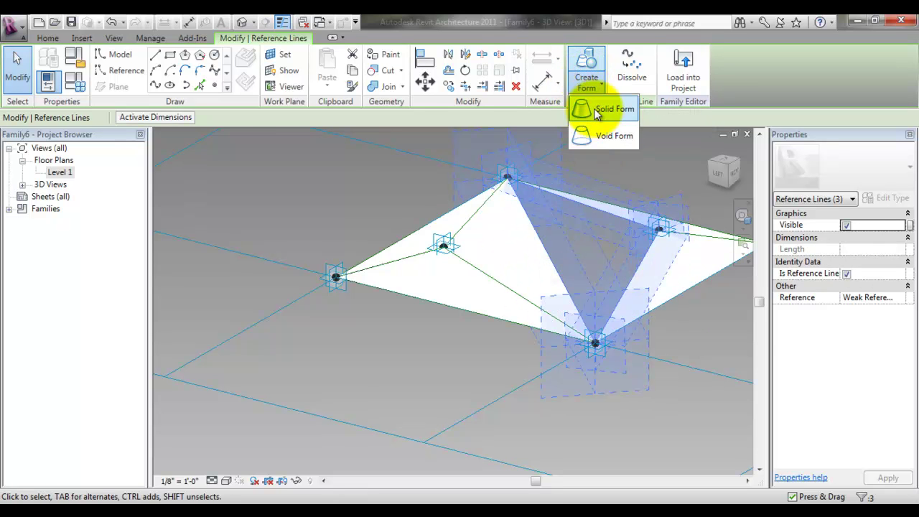
{"action": "left_click", "coordinate": [582, 115]}
{"action": "left_click", "coordinate": [414, 375]}
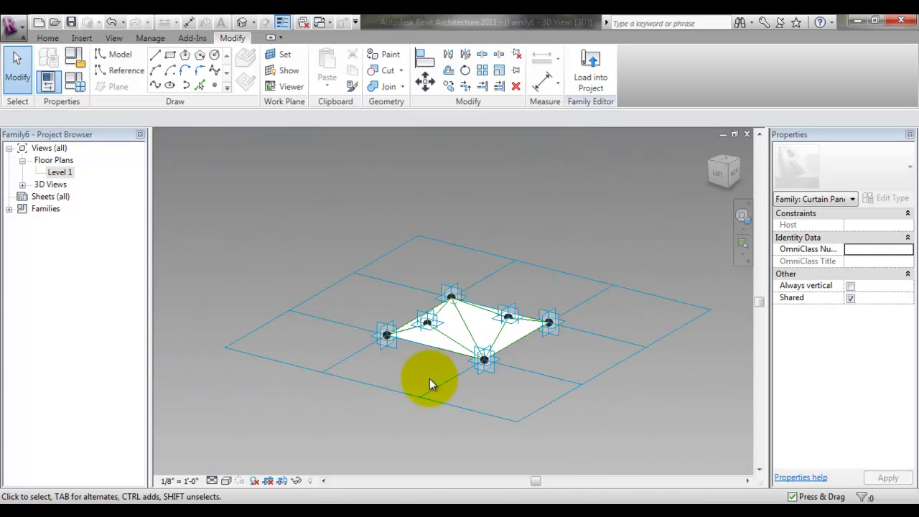
- Orbit low and zoom to review the fully surfaced panel, then begin saving the family
{"action": "mouse_move", "coordinate": [429, 378]}
{"action": "middle_mouse_down", "text": "shift"}
{"action": "mouse_move", "coordinate": [367, 354]}
{"action": "mouse_move", "coordinate": [445, 323]}
{"action": "mouse_move", "coordinate": [465, 393]}
{"action": "mouse_move", "coordinate": [405, 393]}
{"action": "middle_mouse_up", "text": "shift"}
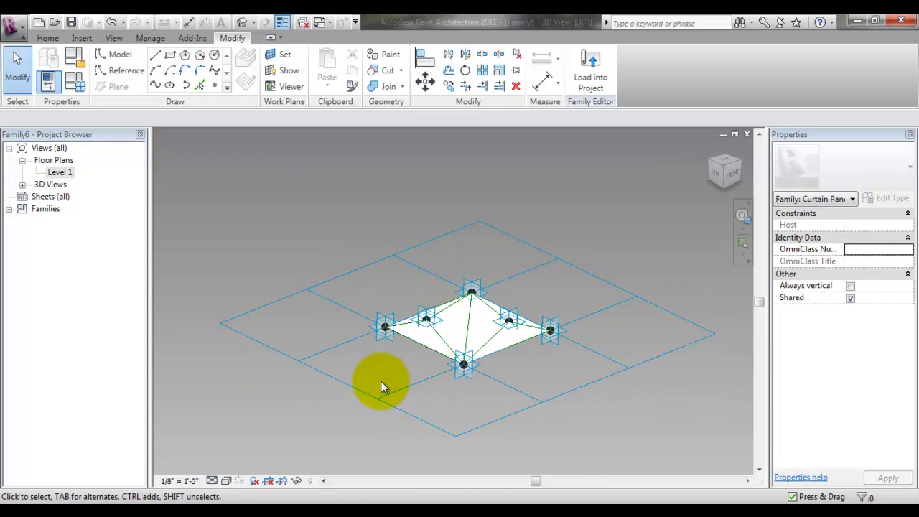
{"action": "scroll", "coordinate": [381, 387], "scroll_direction": "up", "scroll_amount": 3}
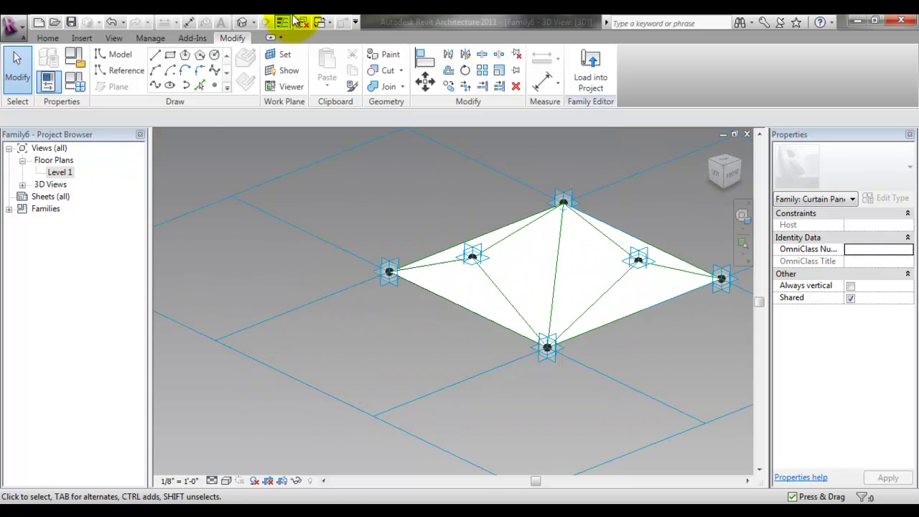
{"action": "left_click", "coordinate": [72, 24]}
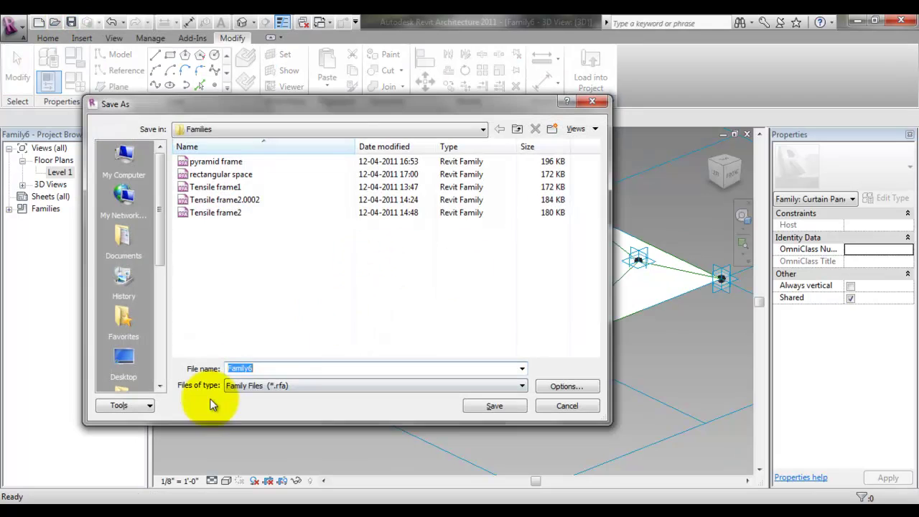
- Target the Desktop and name the family 'space frame-1', leaving save options unchanged
{"action": "left_click", "coordinate": [275, 127]}
{"action": "left_click", "coordinate": [225, 143]}
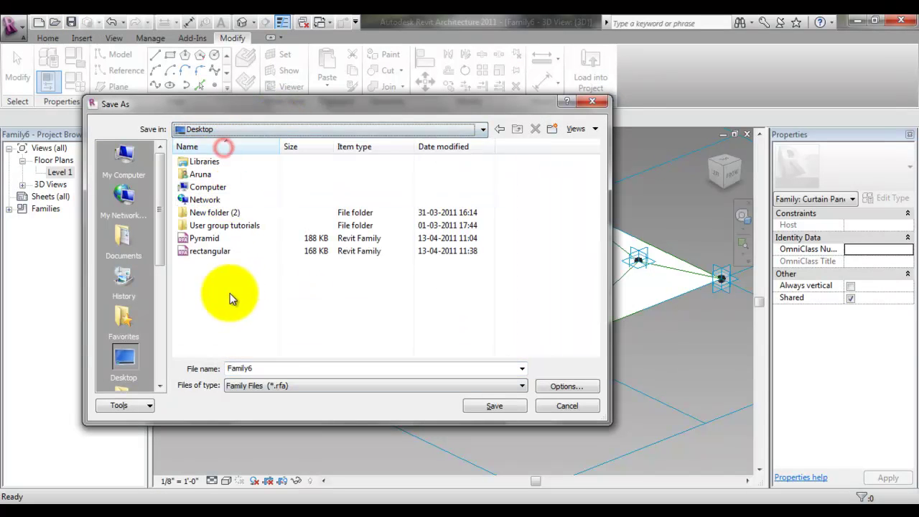
{"action": "left_click", "coordinate": [264, 369]}
{"action": "type", "text": "space frame"}
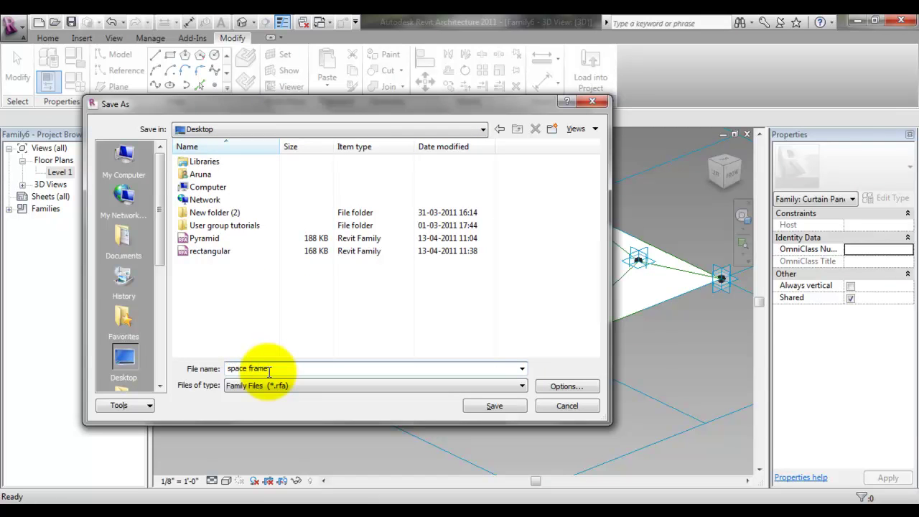
{"action": "type", "text": "-1"}
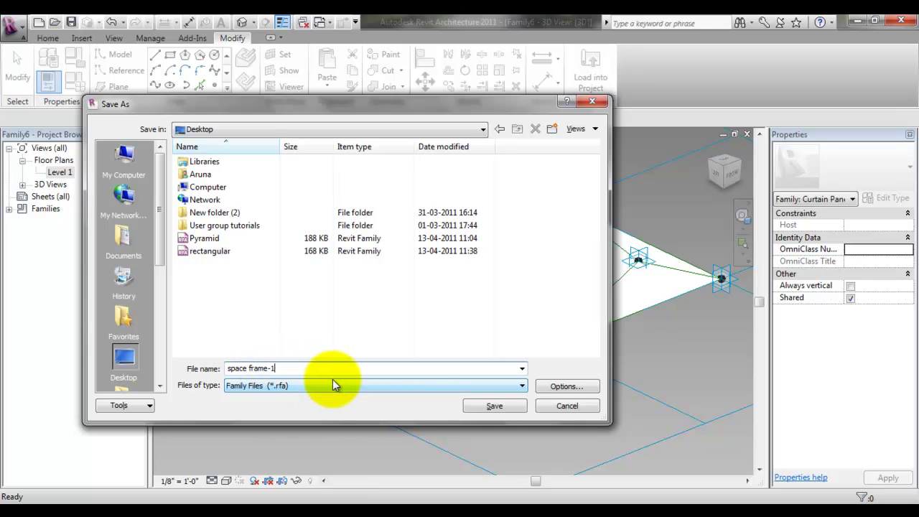
{"action": "left_click", "coordinate": [567, 386]}
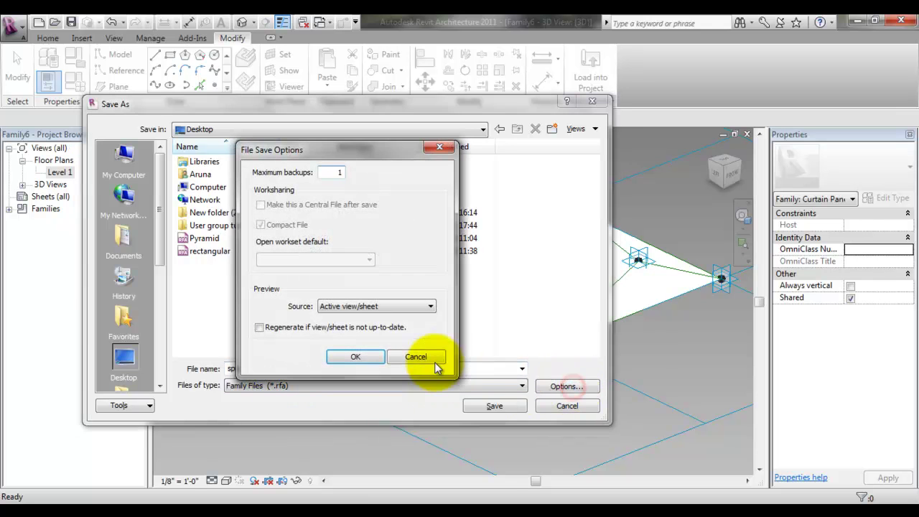
{"action": "left_click", "coordinate": [375, 357]}
- Save 'space frame-1' and load it into Project3
{"action": "left_click", "coordinate": [505, 406]}
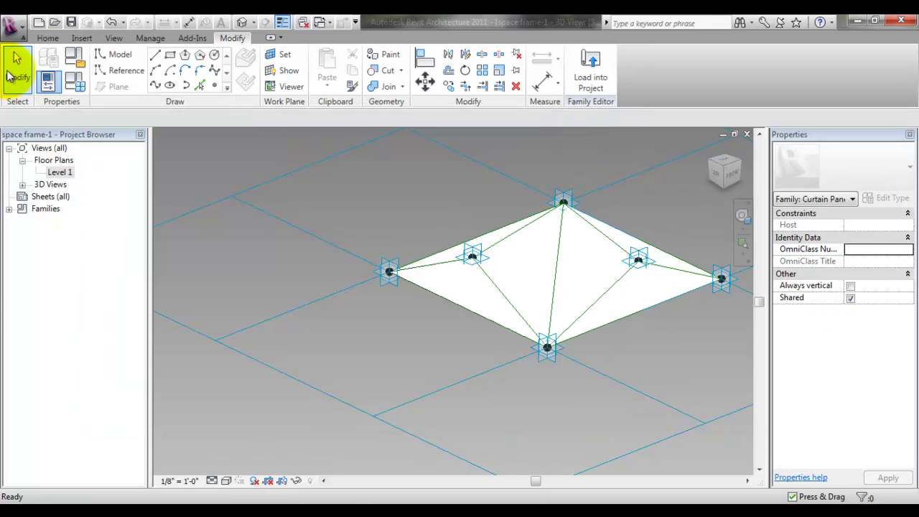
{"action": "left_click", "coordinate": [593, 81]}
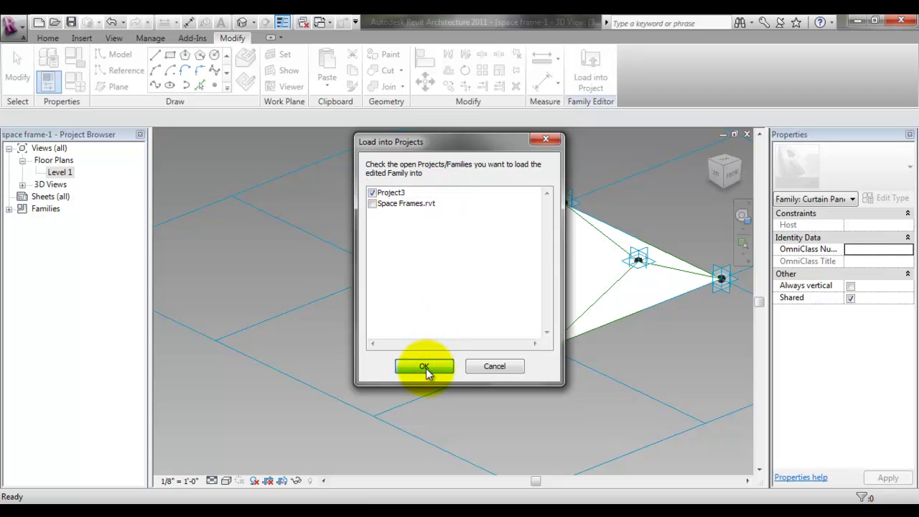
{"action": "left_click", "coordinate": [424, 367]}
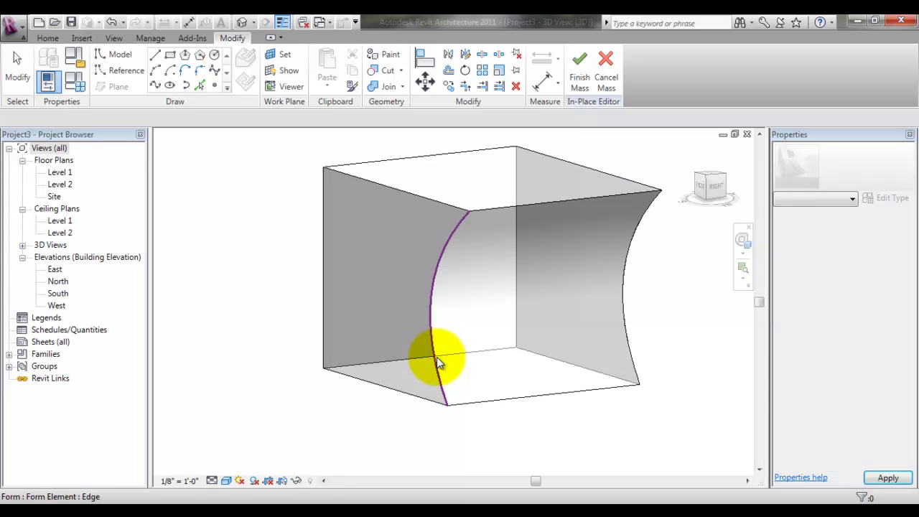
- Select the mass's divided curved face and set its panel pattern to space frame-1
{"action": "left_click", "coordinate": [483, 391]}
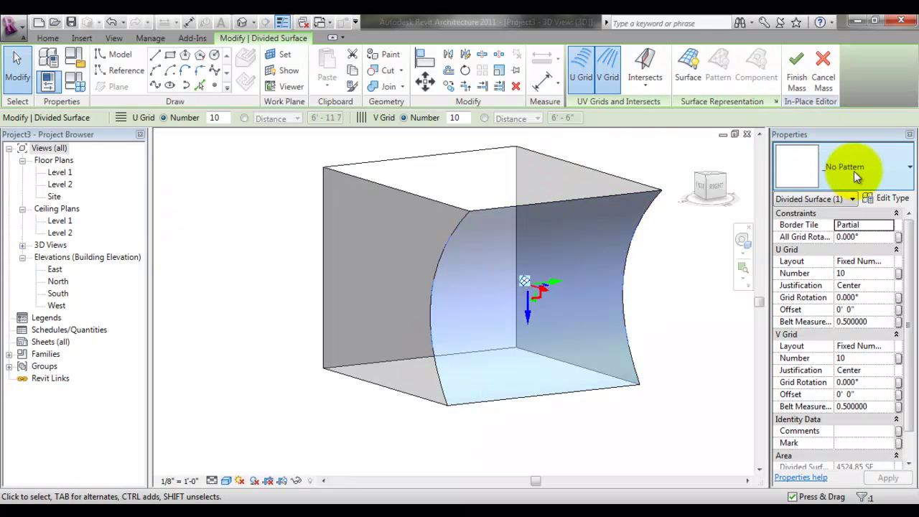
{"action": "left_click", "coordinate": [853, 171]}
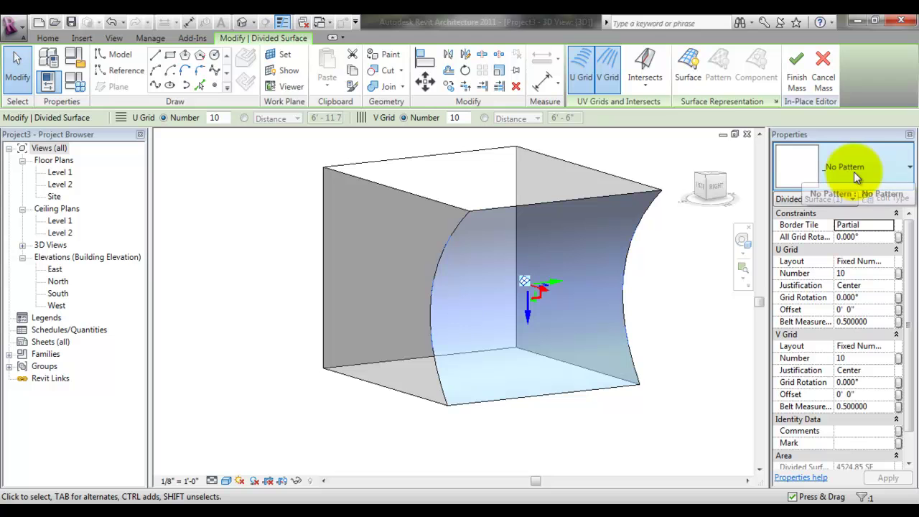
{"action": "left_click", "coordinate": [688, 76]}
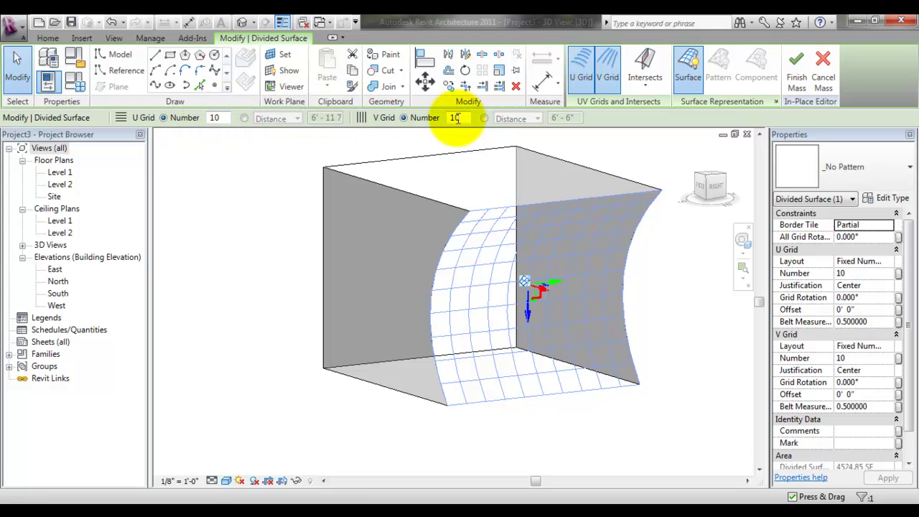
{"action": "left_click", "coordinate": [799, 189]}
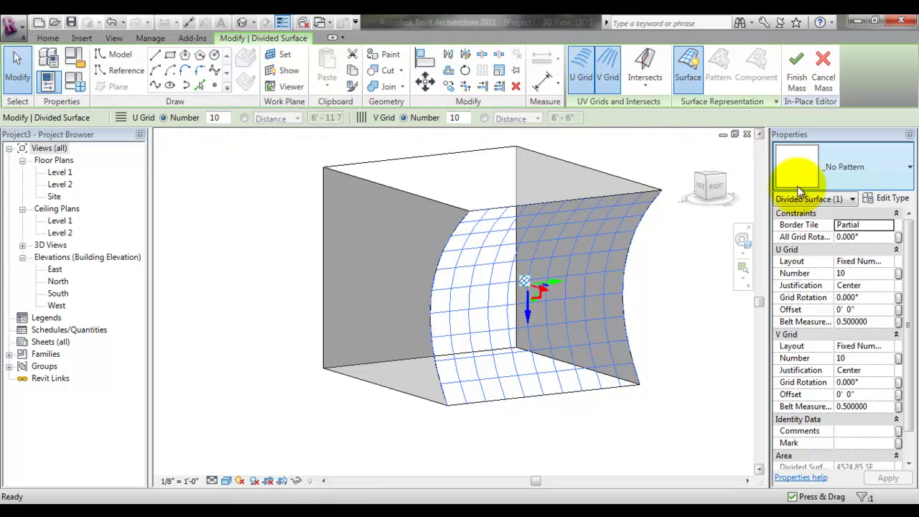
{"action": "left_click", "coordinate": [902, 178]}
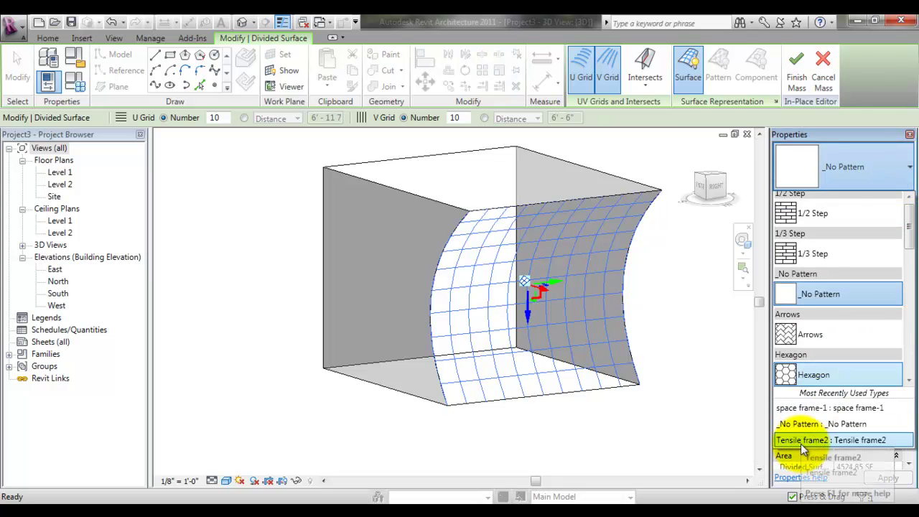
{"action": "left_click", "coordinate": [813, 409]}
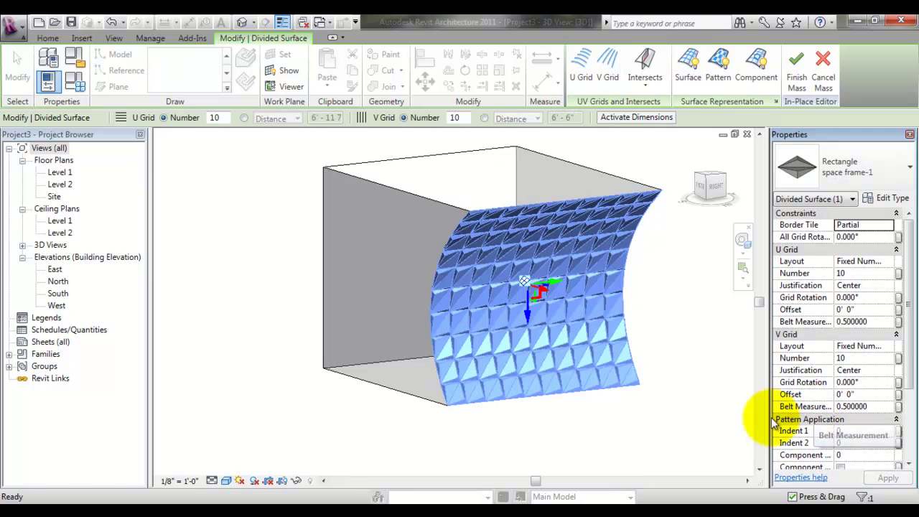
{"action": "left_click", "coordinate": [548, 430]}
- Zoom out and orbit the mass around to view its flat back side face
{"action": "scroll", "coordinate": [480, 435], "scroll_direction": "up", "scroll_amount": 3}
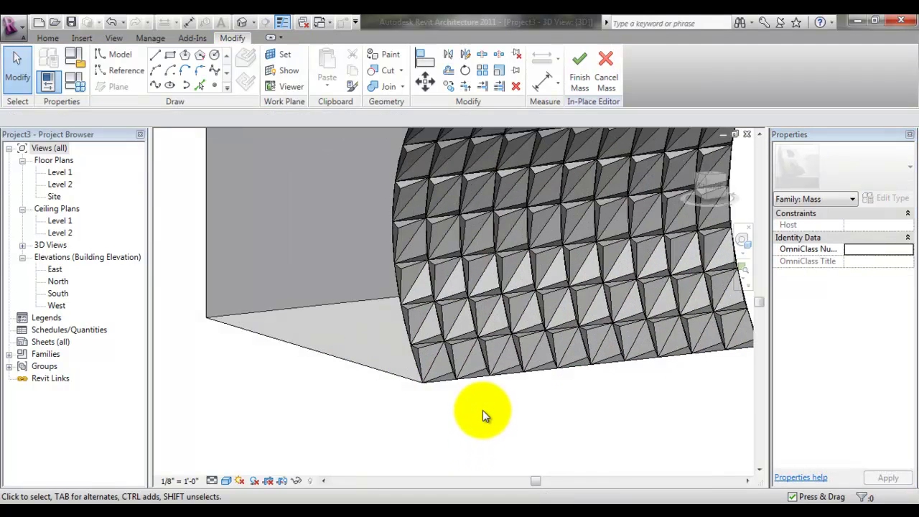
{"action": "scroll", "coordinate": [483, 410], "scroll_direction": "up", "scroll_amount": 2}
{"action": "scroll", "coordinate": [484, 408], "scroll_direction": "up", "scroll_amount": 1}
{"action": "scroll", "coordinate": [483, 403], "scroll_direction": "down", "scroll_amount": 3}
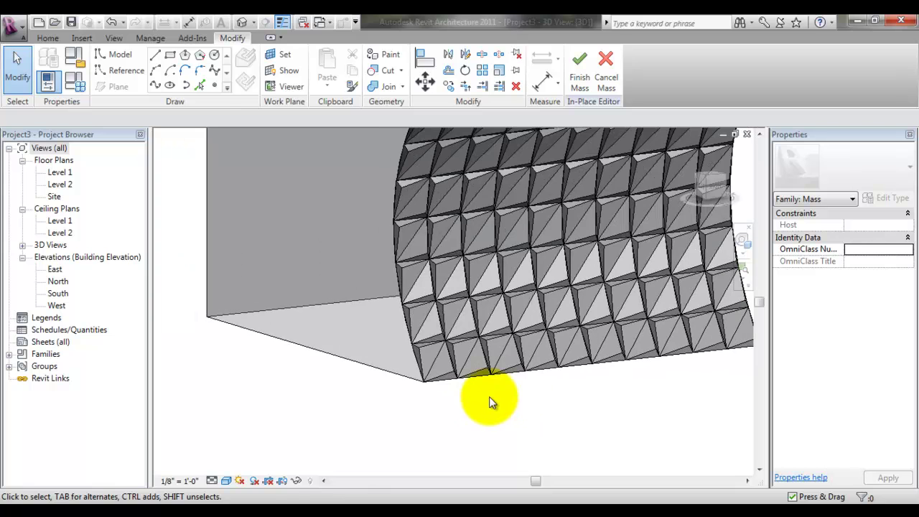
{"action": "mouse_move", "coordinate": [489, 396]}
{"action": "middle_mouse_down"}
{"action": "mouse_move", "coordinate": [426, 428]}
{"action": "mouse_move", "coordinate": [374, 438]}
{"action": "middle_mouse_up"}
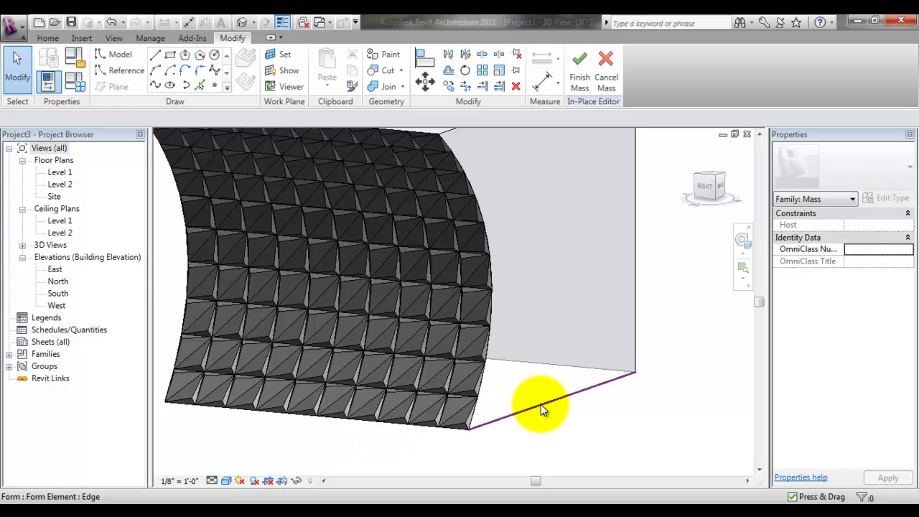
{"action": "scroll", "coordinate": [571, 369], "scroll_direction": "down", "scroll_amount": 2}
{"action": "middle_click_drag", "start_coordinate": [573, 377], "coordinate": [550, 379], "text": "shift"}
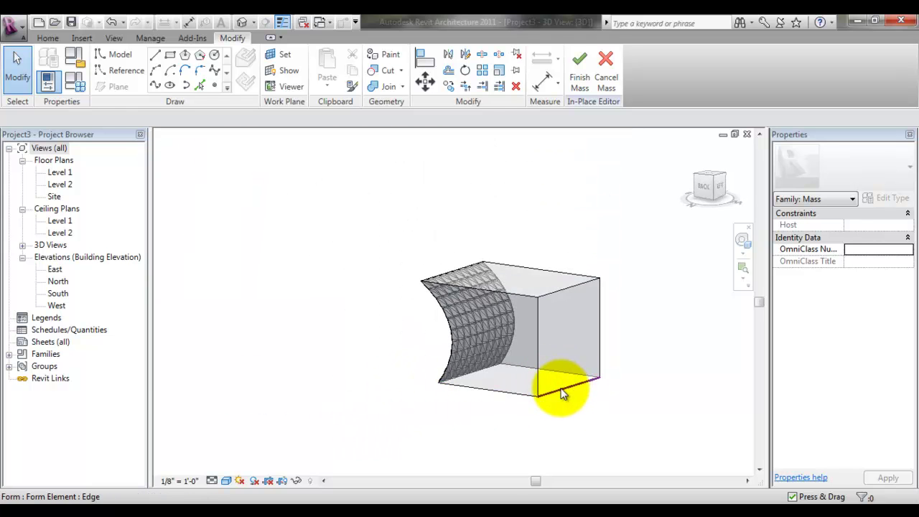
- Divide the box's flat side face with U and V grid numbers of 10
{"action": "left_click", "coordinate": [562, 386]}
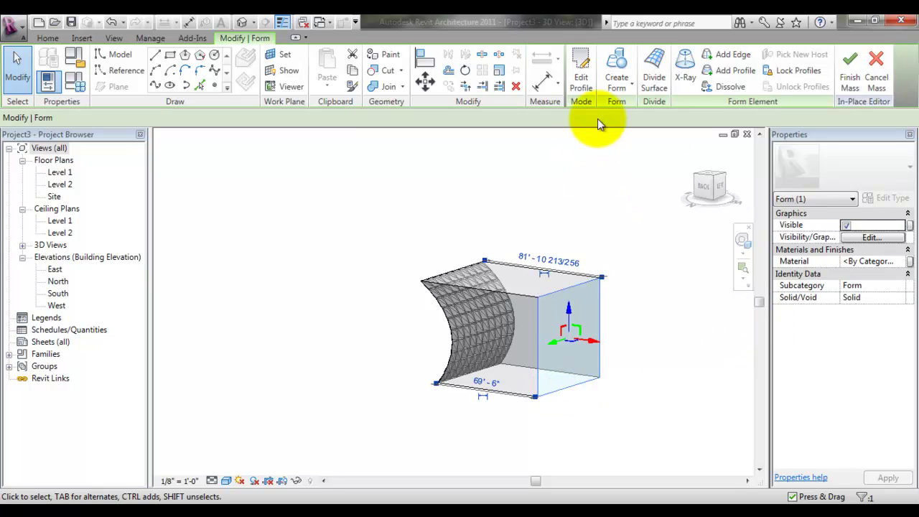
{"action": "left_click", "coordinate": [654, 83]}
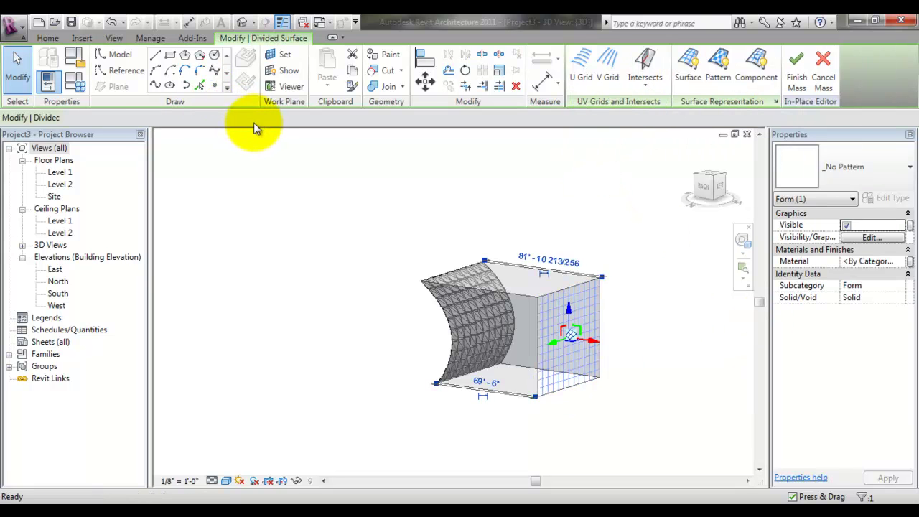
{"action": "left_click_drag", "start_coordinate": [226, 118], "coordinate": [167, 120]}
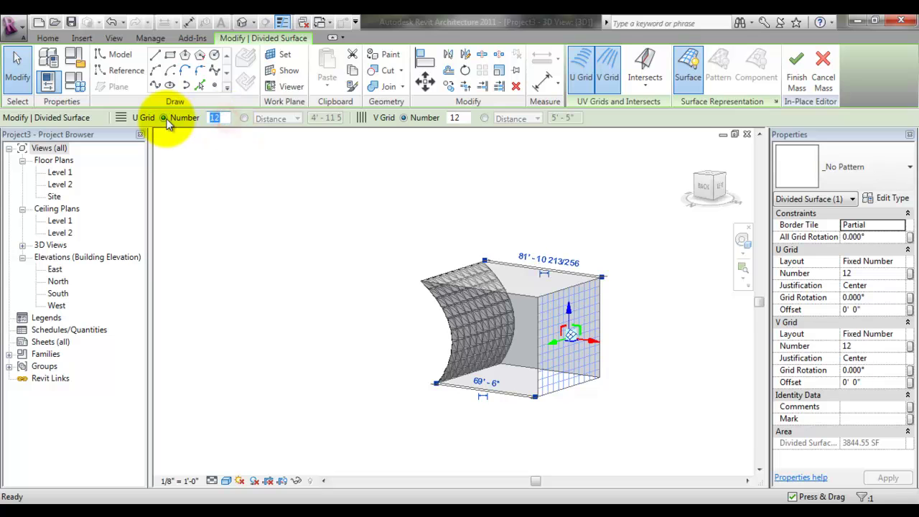
{"action": "type", "text": "10"}
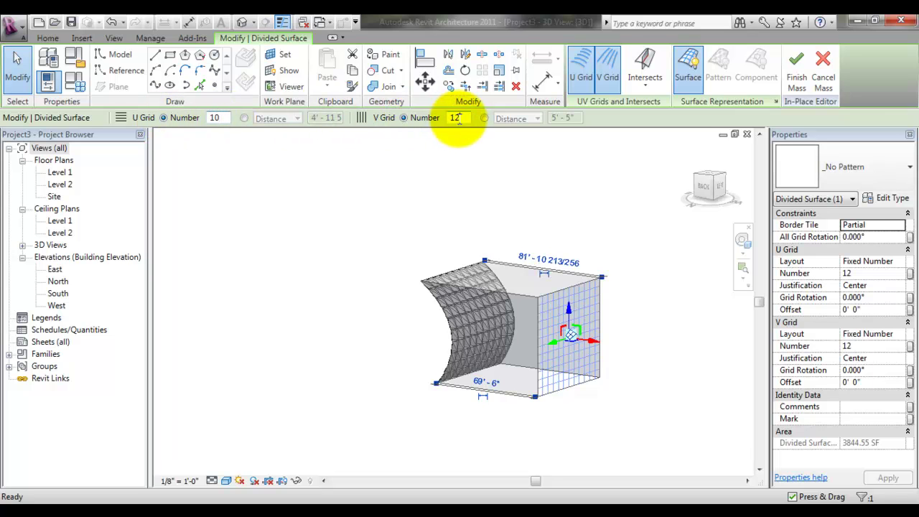
{"action": "left_click_drag", "start_coordinate": [460, 118], "coordinate": [447, 123]}
{"action": "type", "text": "1"}
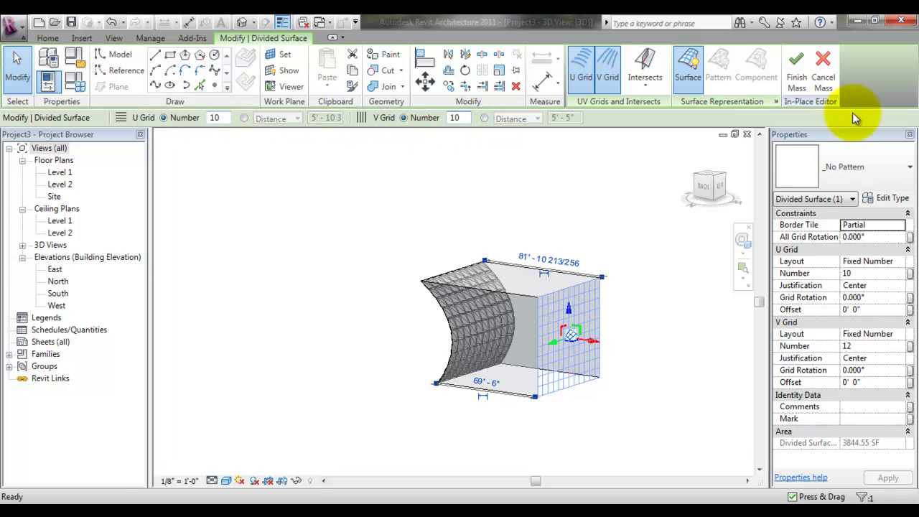
- Apply the space frame-1 panel pattern to the divided flat face
{"action": "left_click", "coordinate": [867, 169]}
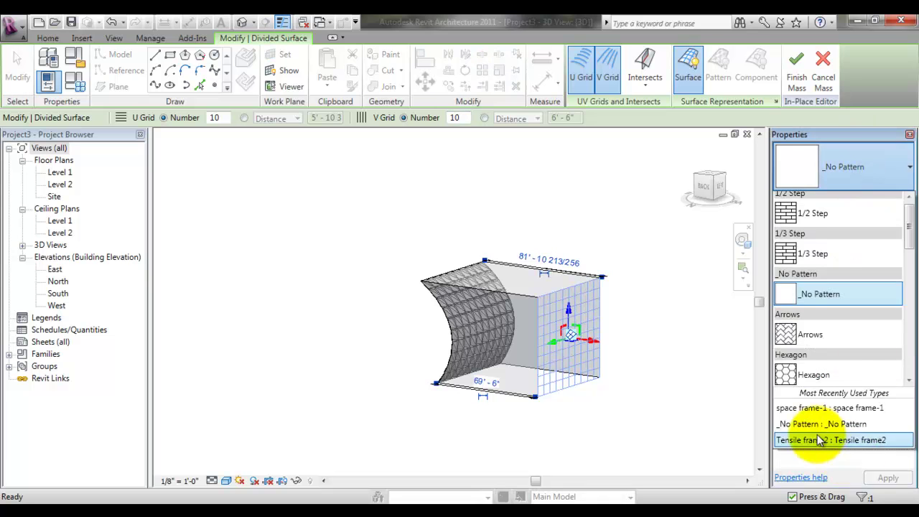
{"action": "left_click", "coordinate": [783, 464]}
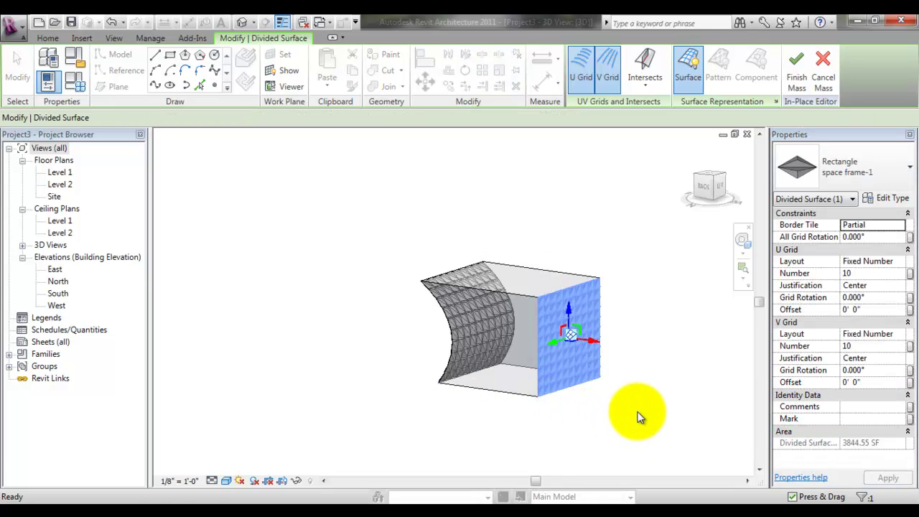
{"action": "left_click", "coordinate": [630, 389]}
{"action": "scroll", "coordinate": [629, 389], "scroll_direction": "up", "scroll_amount": 2}
{"action": "scroll", "coordinate": [628, 389], "scroll_direction": "up", "scroll_amount": 2}
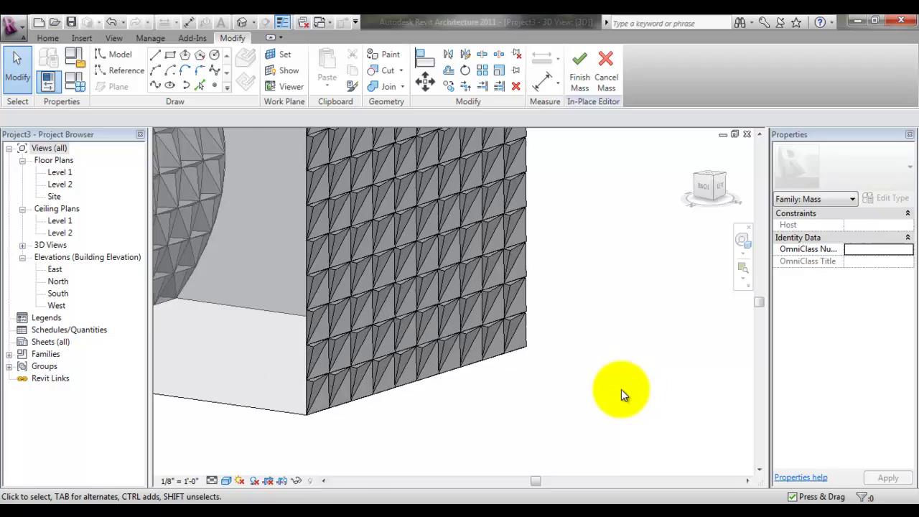